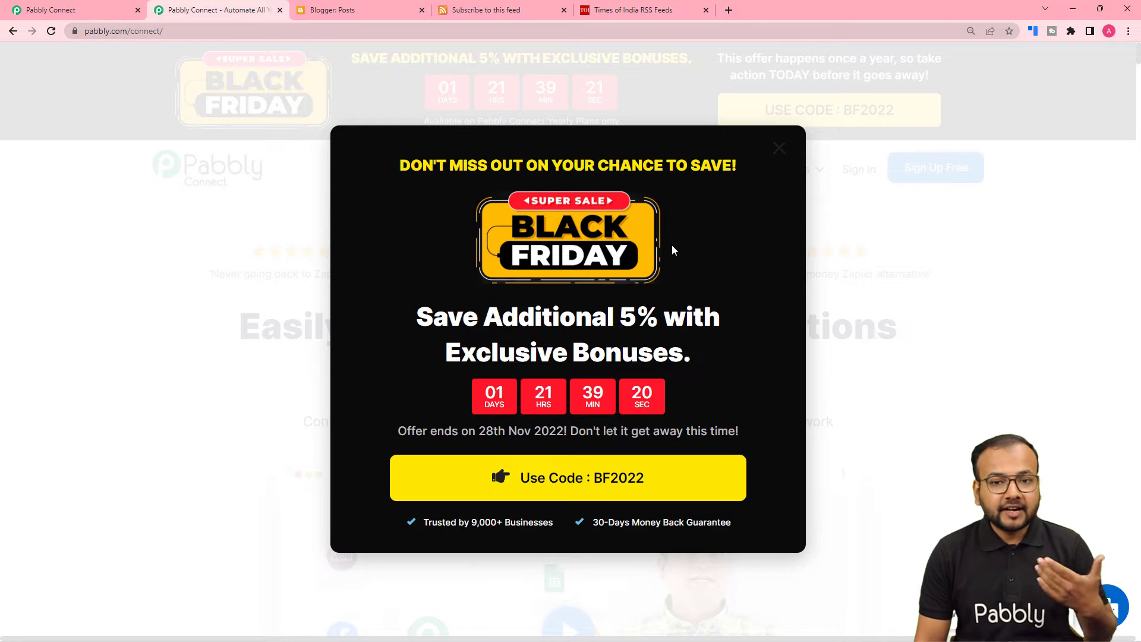
Step: Dismiss the sale popup and create a workflow named "RSS Feeds to Google Blogger" from the Pabbly Connect dashboard
{"action": "left_click", "coordinate": [778, 148]}
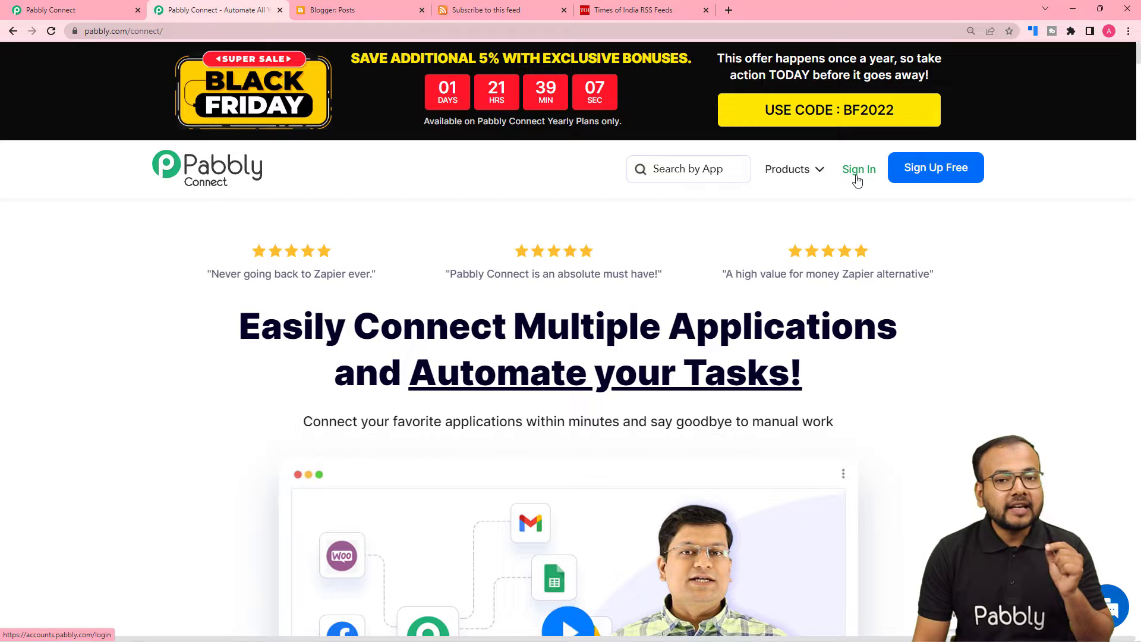
{"action": "left_click", "coordinate": [65, 9]}
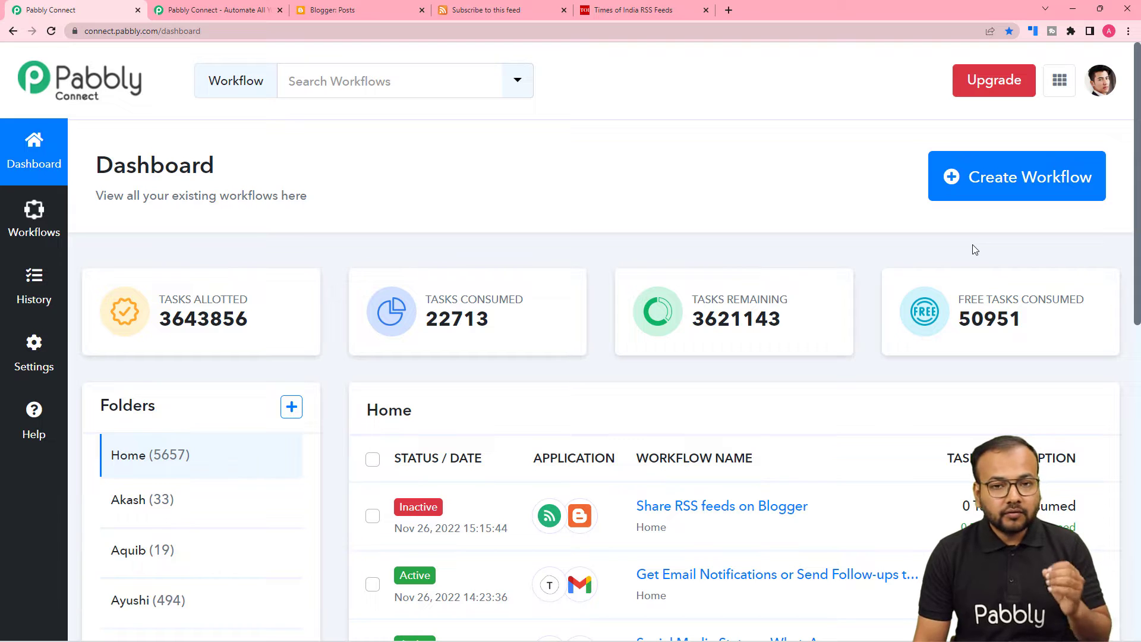
{"action": "left_click", "coordinate": [1024, 185]}
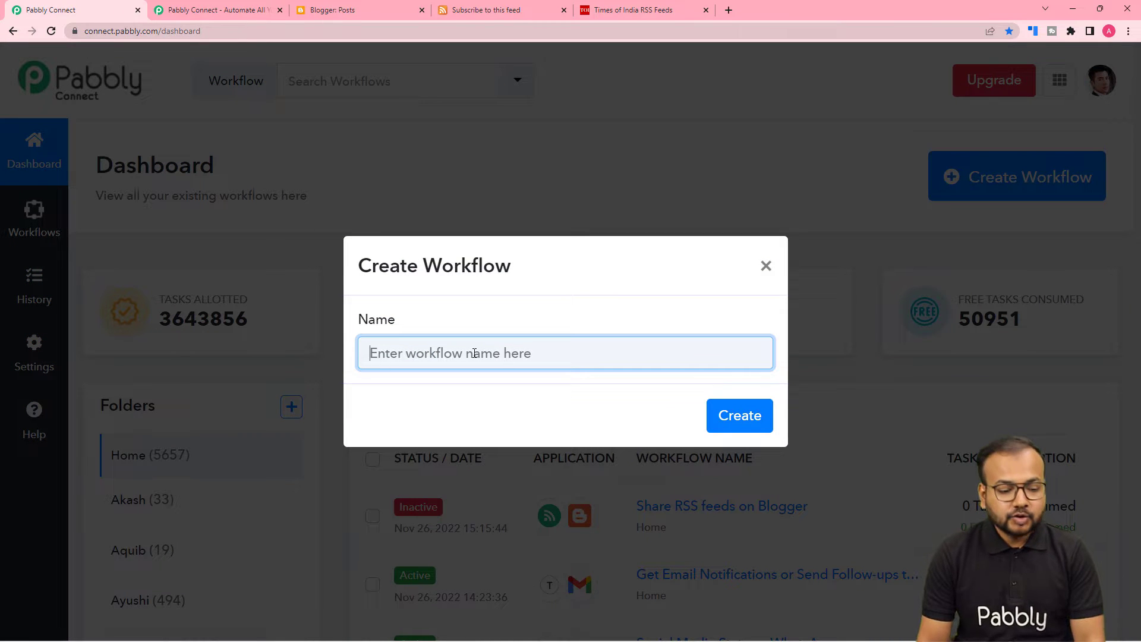
{"action": "type", "text": "R"}
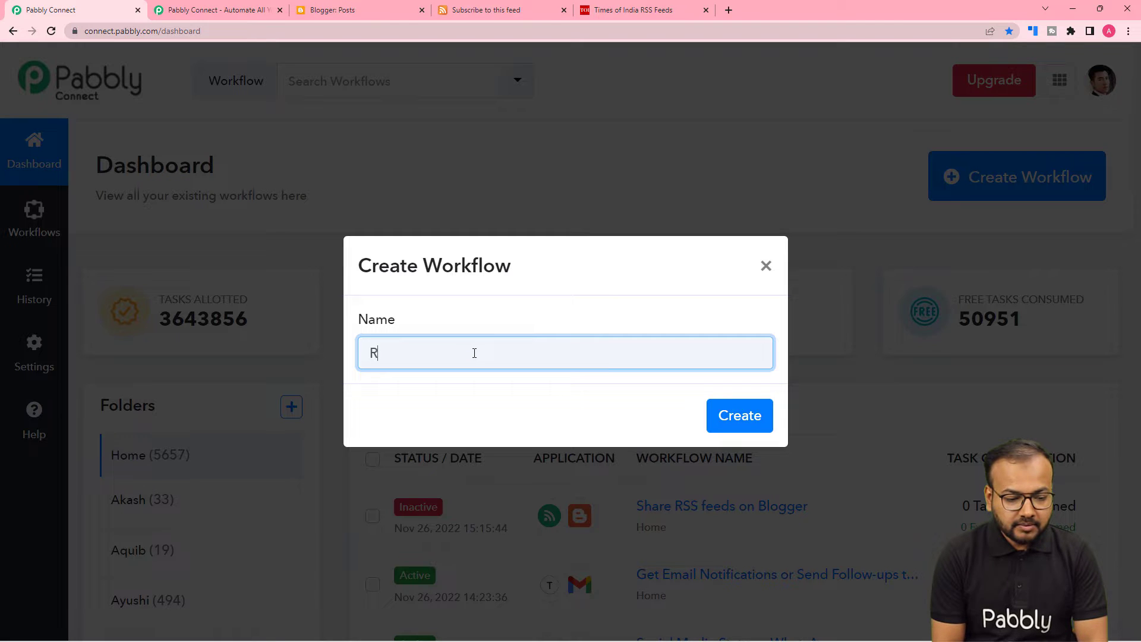
{"action": "type", "text": "SS Feeds"}
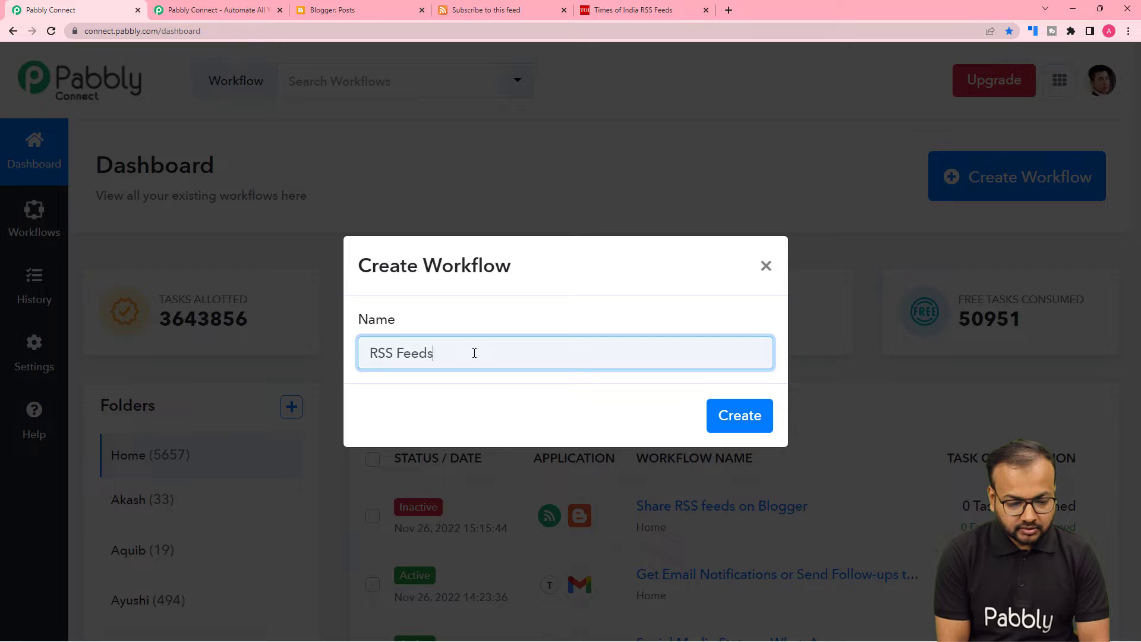
{"action": "type", "text": " to "}
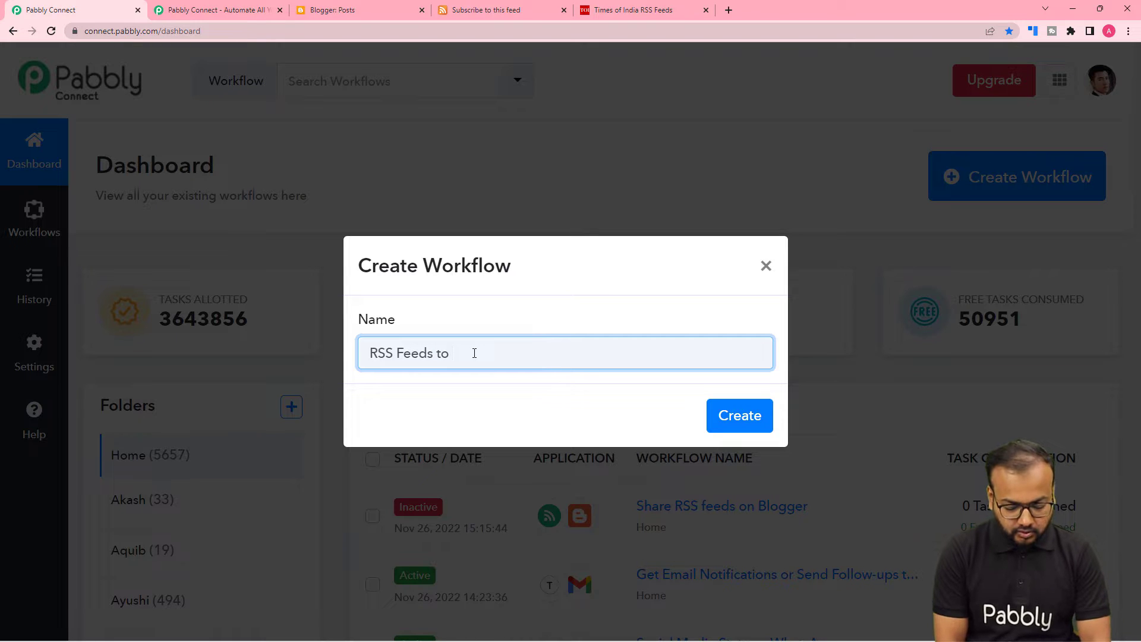
{"action": "type", "text": "Google Blogger"}
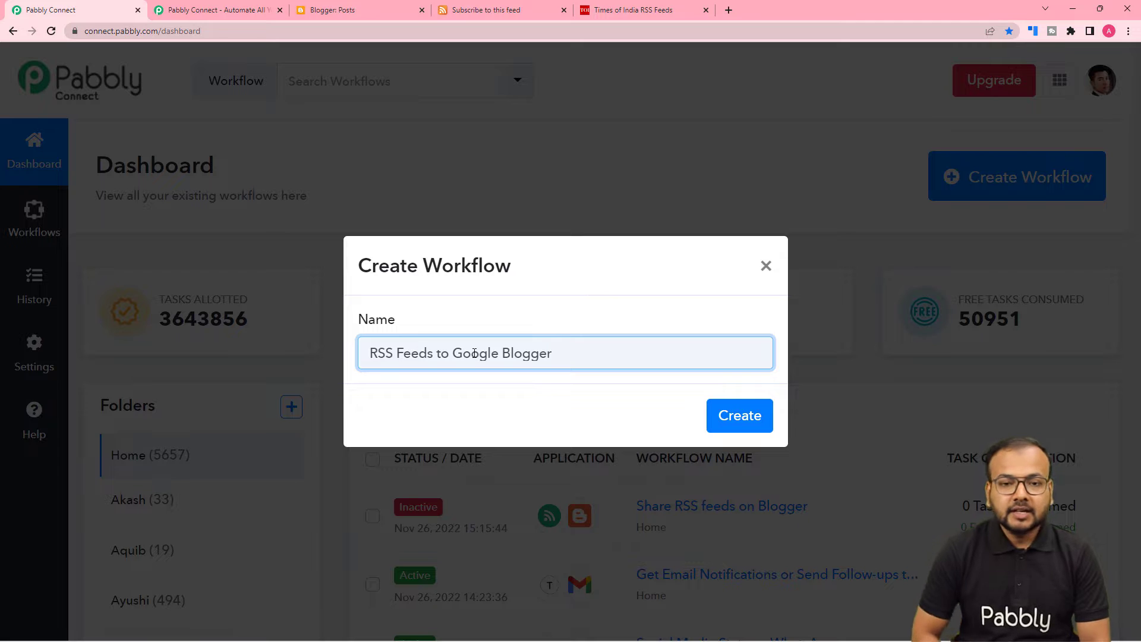
{"action": "left_click", "coordinate": [731, 427]}
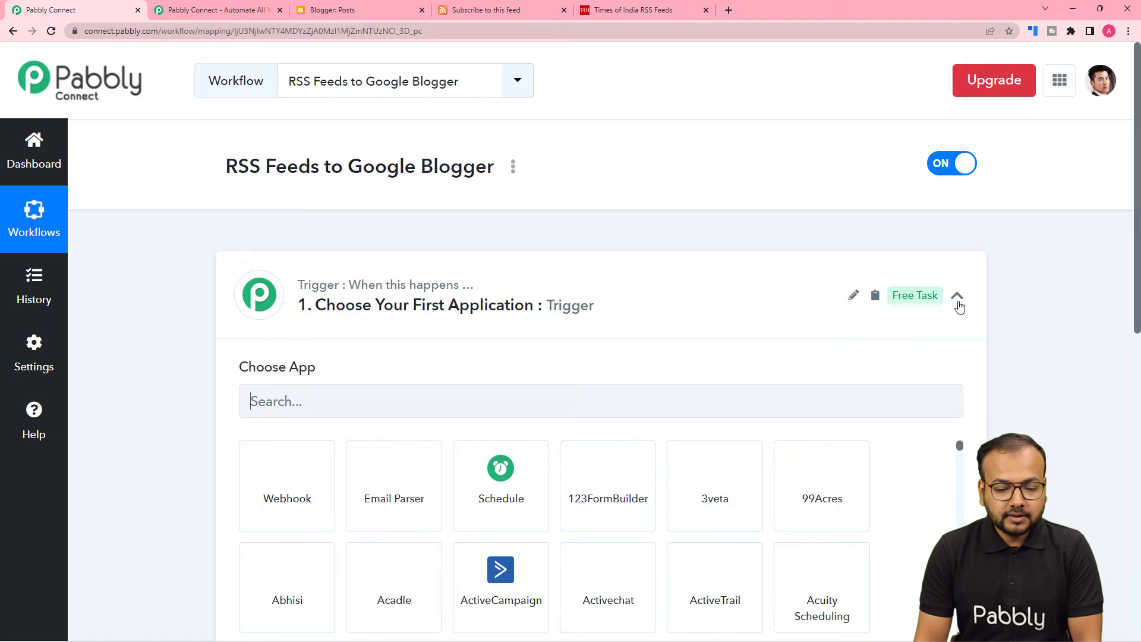
Step: Find RSS in the app list and choose it as the workflow's trigger application
{"action": "left_click", "coordinate": [956, 297]}
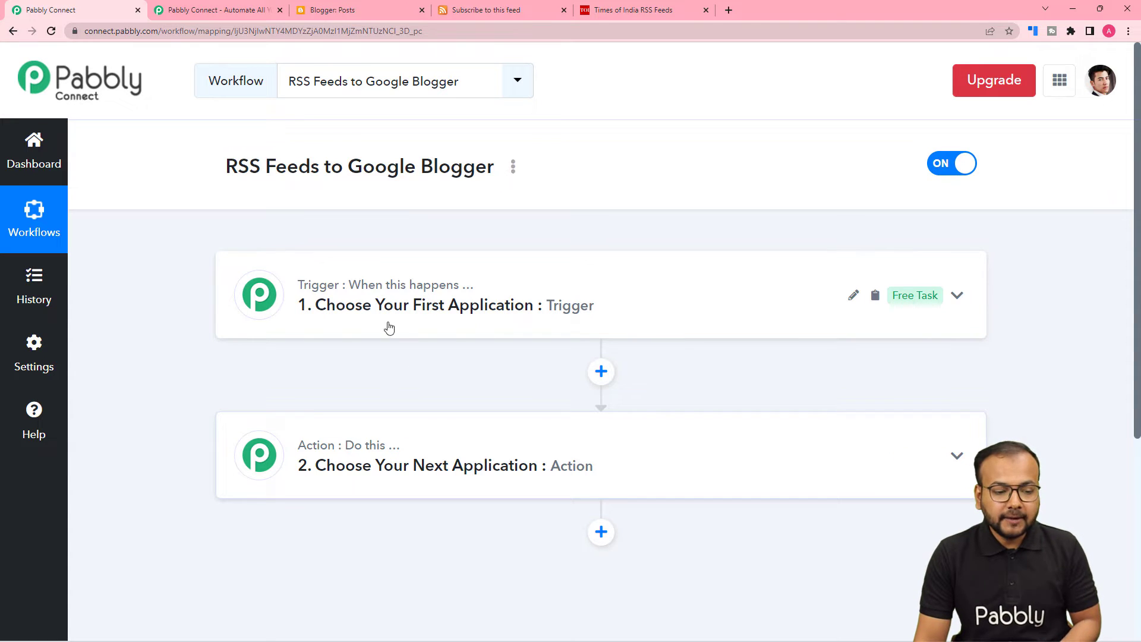
{"action": "left_click", "coordinate": [387, 304]}
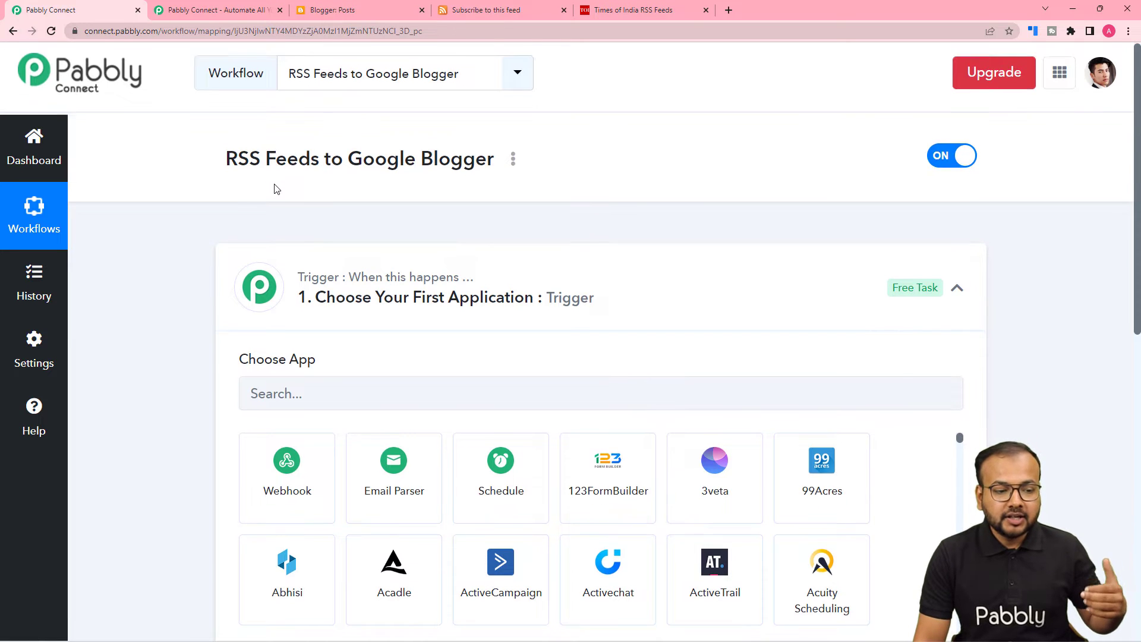
{"action": "scroll", "coordinate": [274, 189], "scroll_direction": "down", "scroll_amount": 1}
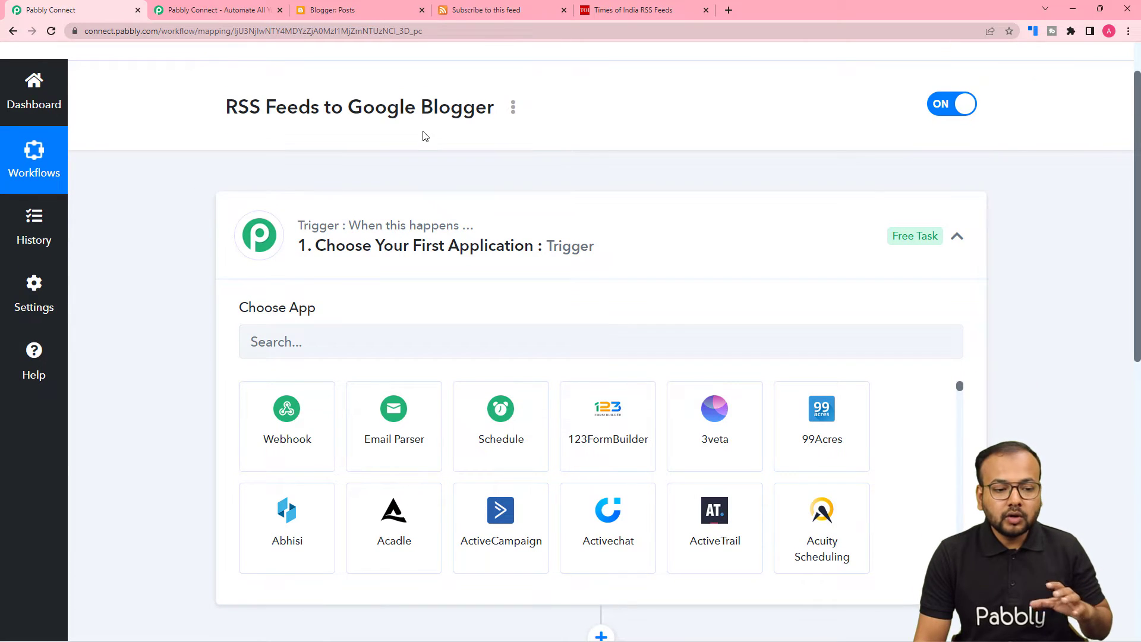
{"action": "scroll", "coordinate": [423, 134], "scroll_direction": "down", "scroll_amount": 3}
{"action": "scroll", "coordinate": [376, 221], "scroll_direction": "down", "scroll_amount": 3}
{"action": "scroll", "coordinate": [212, 427], "scroll_direction": "up", "scroll_amount": 3}
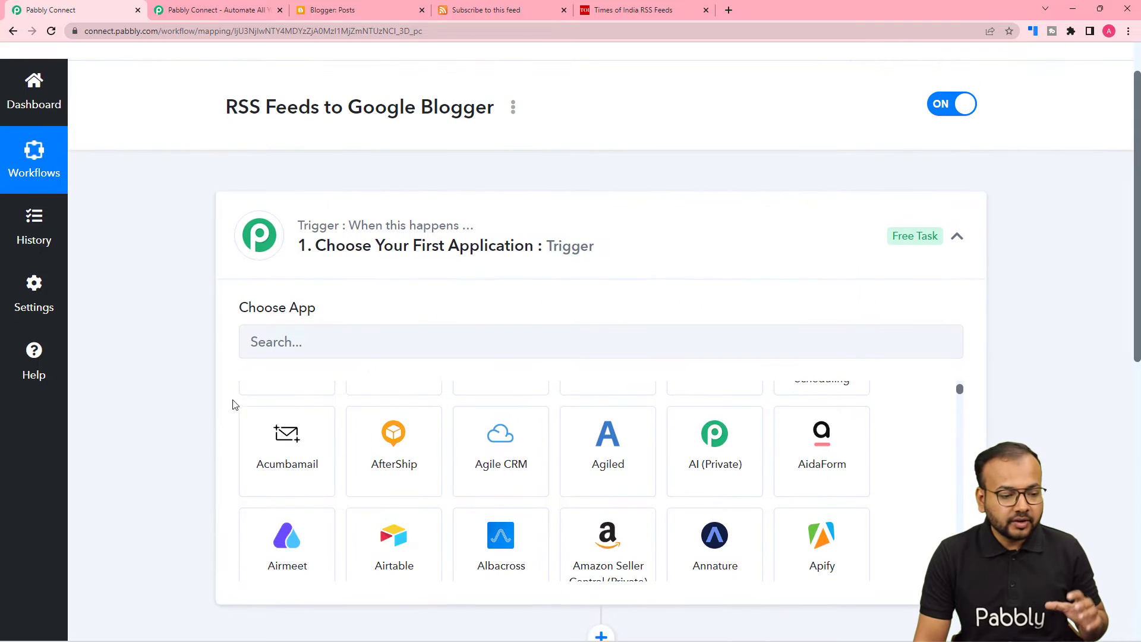
{"action": "left_click", "coordinate": [342, 341]}
{"action": "type", "text": "rrs"}
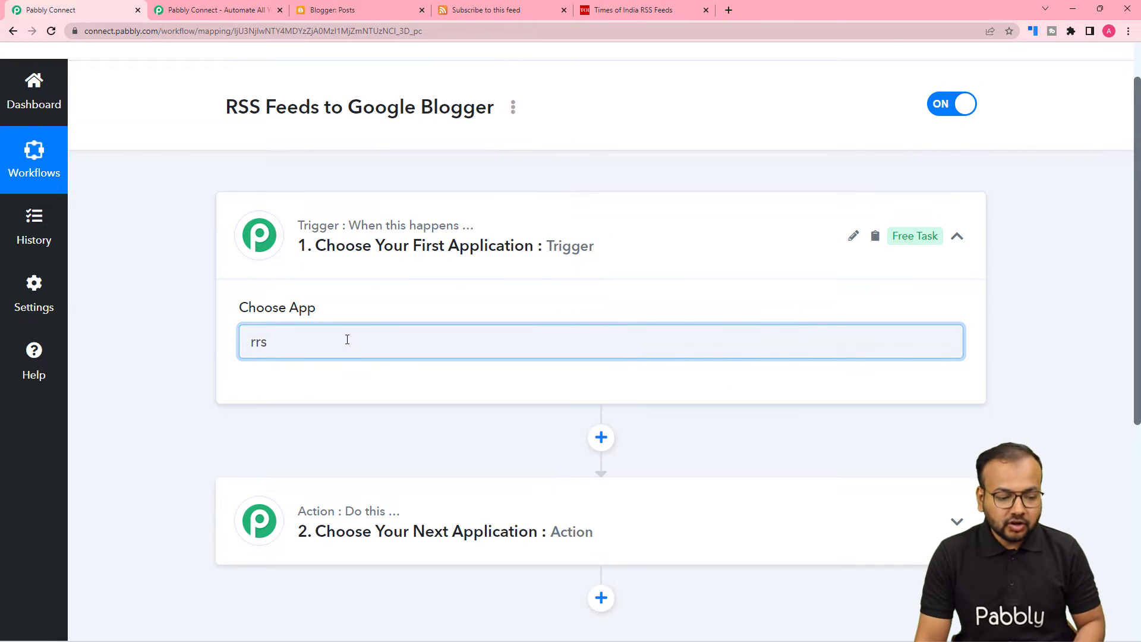
{"action": "key", "text": "BackSpace"}
{"action": "key", "text": "BackSpace"}
{"action": "type", "text": "s"}
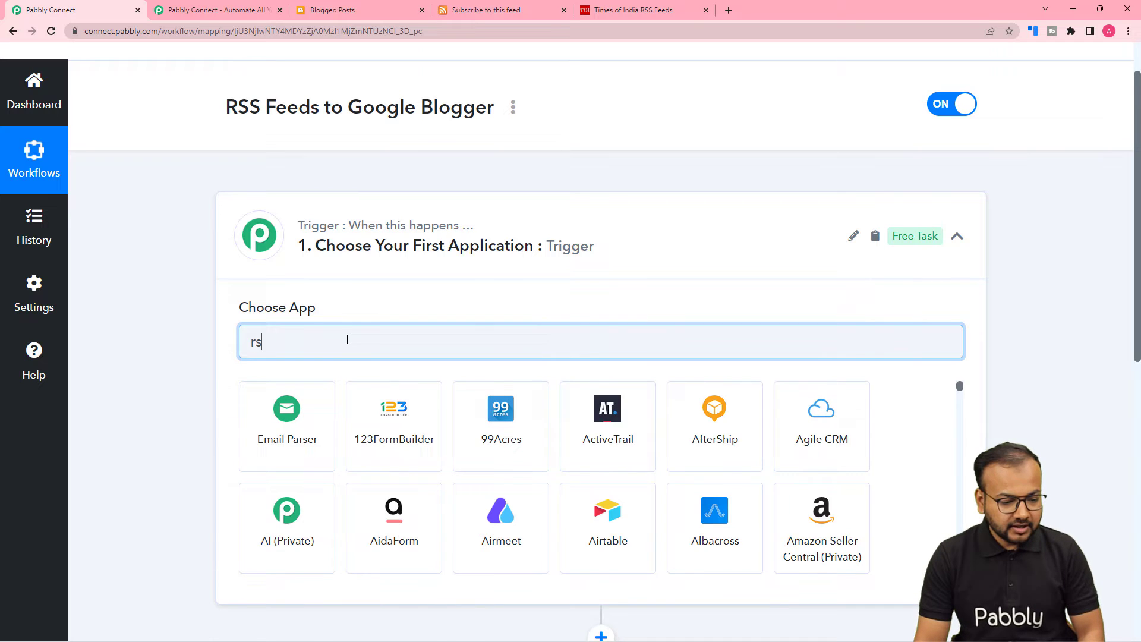
{"action": "type", "text": "s"}
{"action": "left_click", "coordinate": [284, 470]}
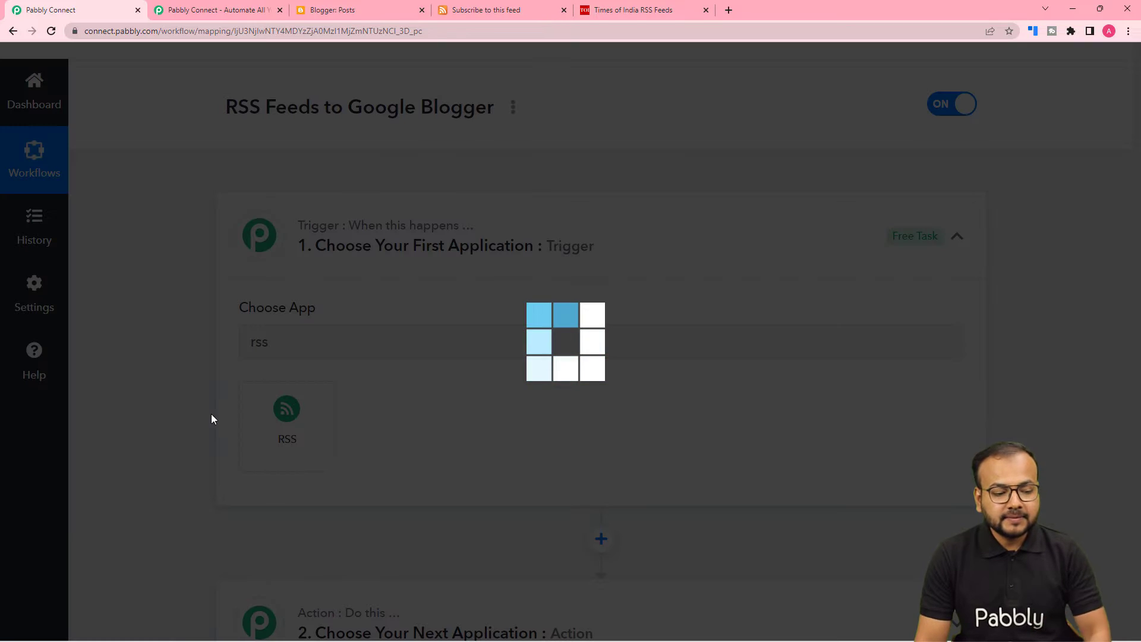
Step: Set the RSS trigger event to New Item in Feed and connect it
{"action": "scroll", "coordinate": [214, 353], "scroll_direction": "down", "scroll_amount": 1}
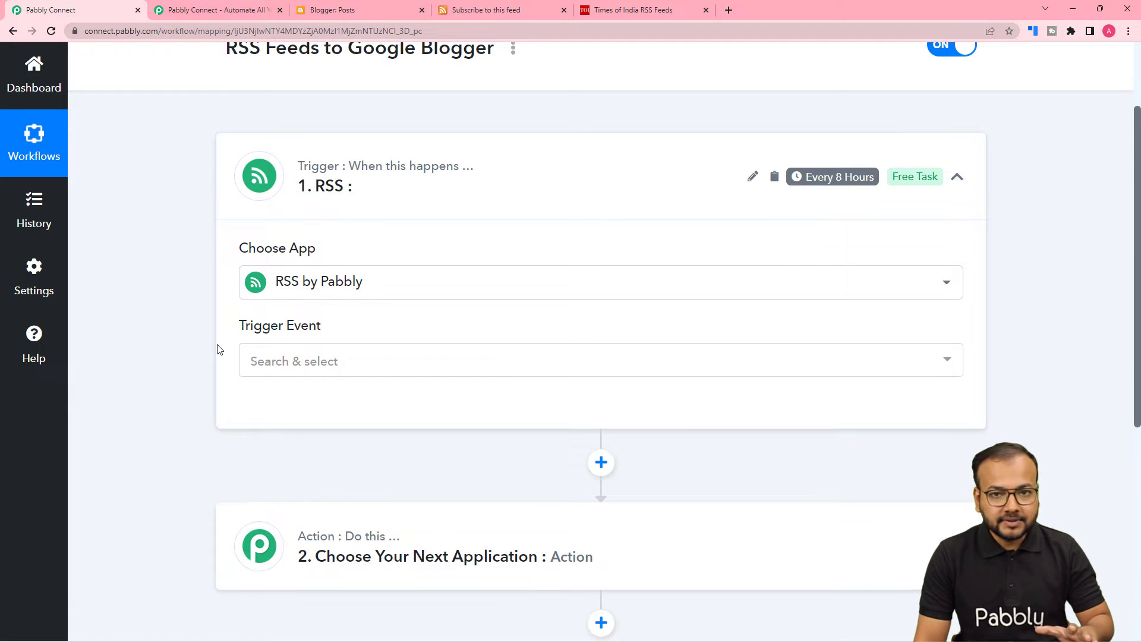
{"action": "scroll", "coordinate": [219, 349], "scroll_direction": "down", "scroll_amount": 2}
{"action": "left_click", "coordinate": [366, 247]}
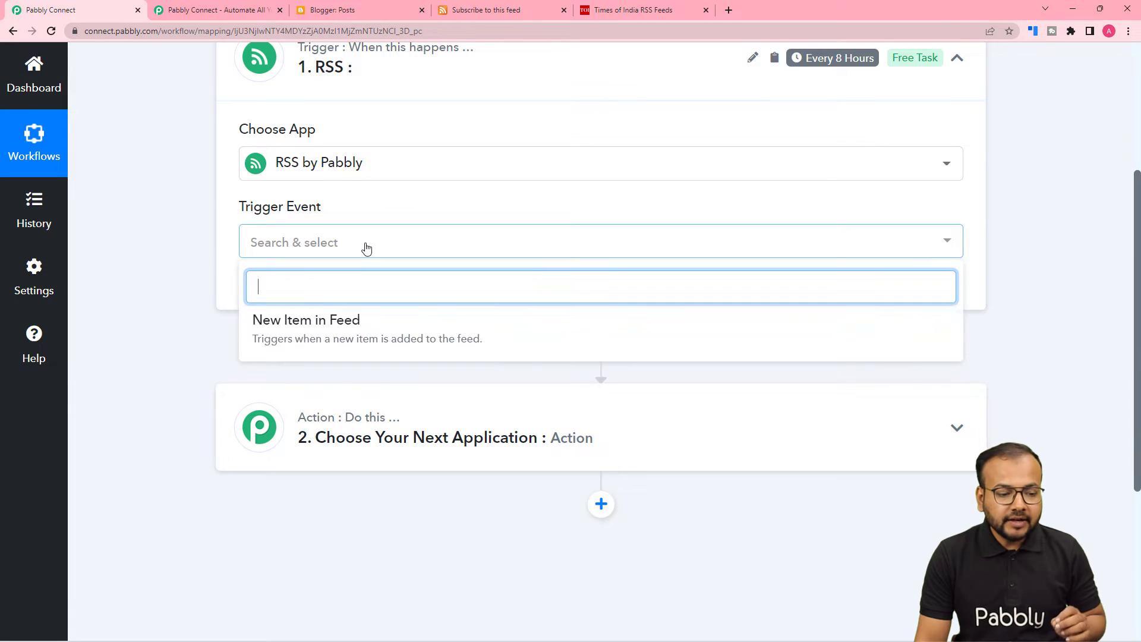
{"action": "left_click", "coordinate": [299, 327]}
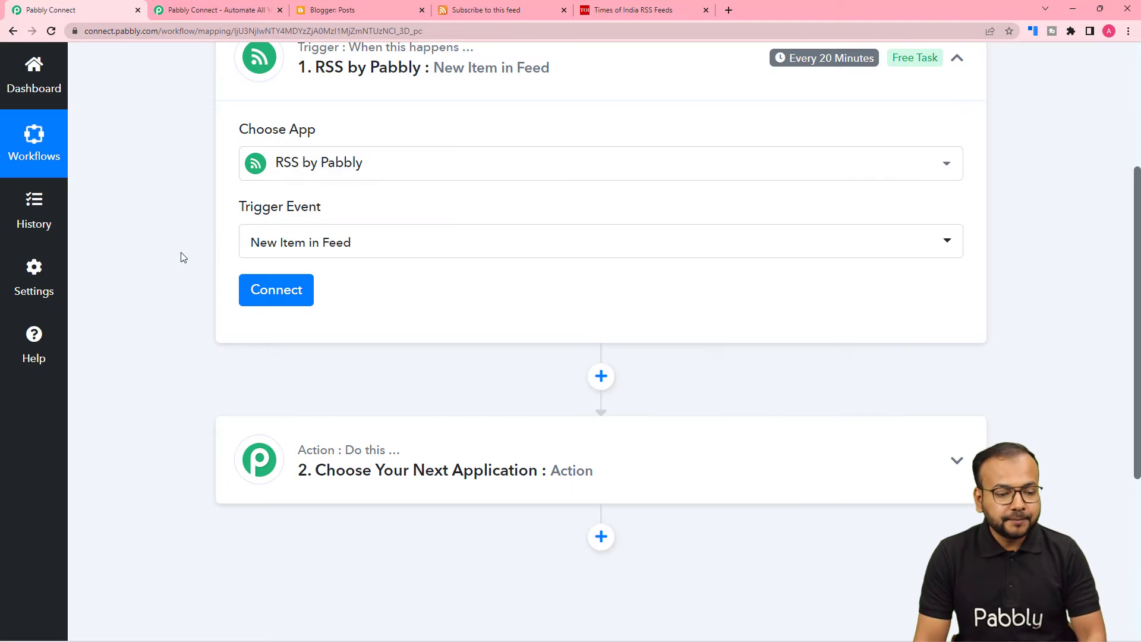
{"action": "scroll", "coordinate": [671, 246], "scroll_direction": "up", "scroll_amount": 3}
{"action": "mouse_move", "coordinate": [813, 236]}
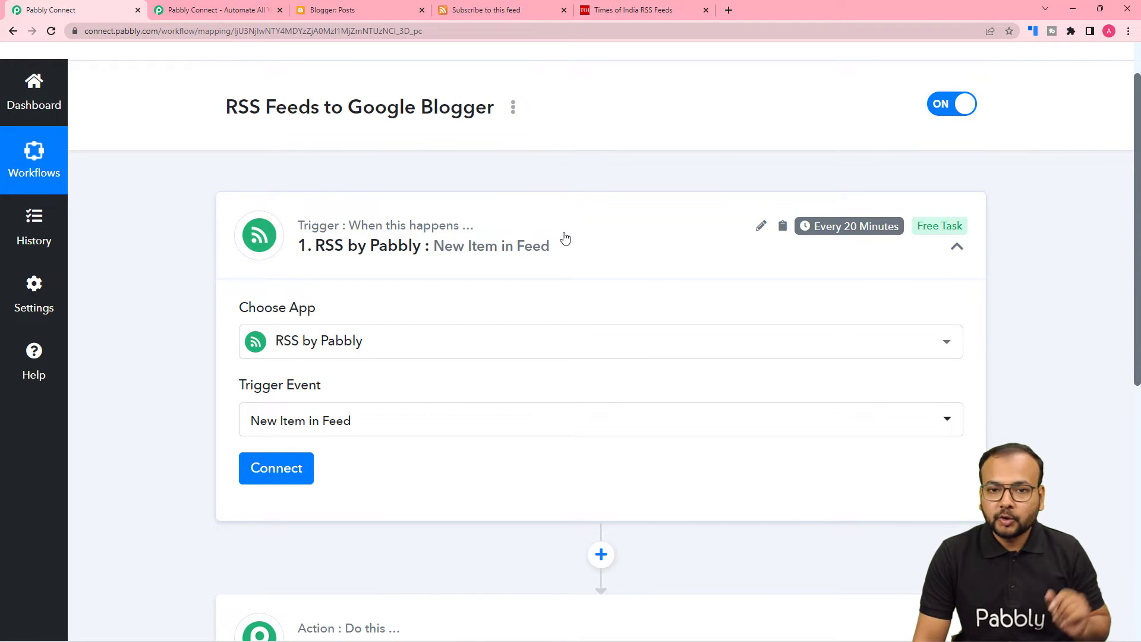
{"action": "scroll", "coordinate": [535, 242], "scroll_direction": "down", "scroll_amount": 3}
{"action": "left_click", "coordinate": [276, 293]}
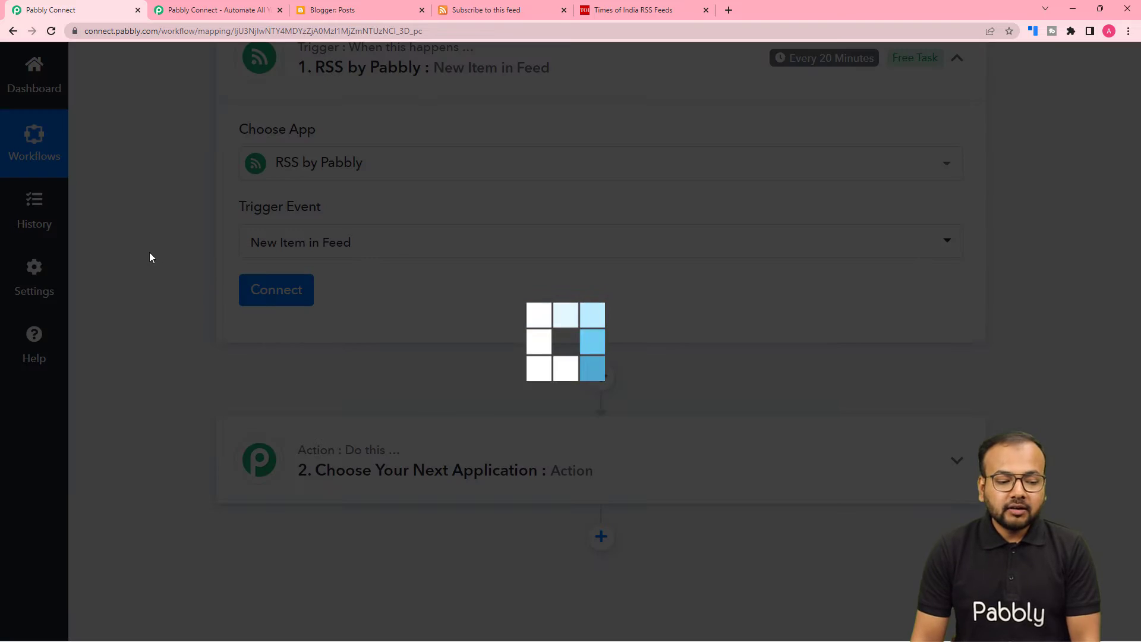
Step: Copy the link address of the Business RSS feed from the Times of India feeds page
{"action": "scroll", "coordinate": [152, 256], "scroll_direction": "down", "scroll_amount": 3}
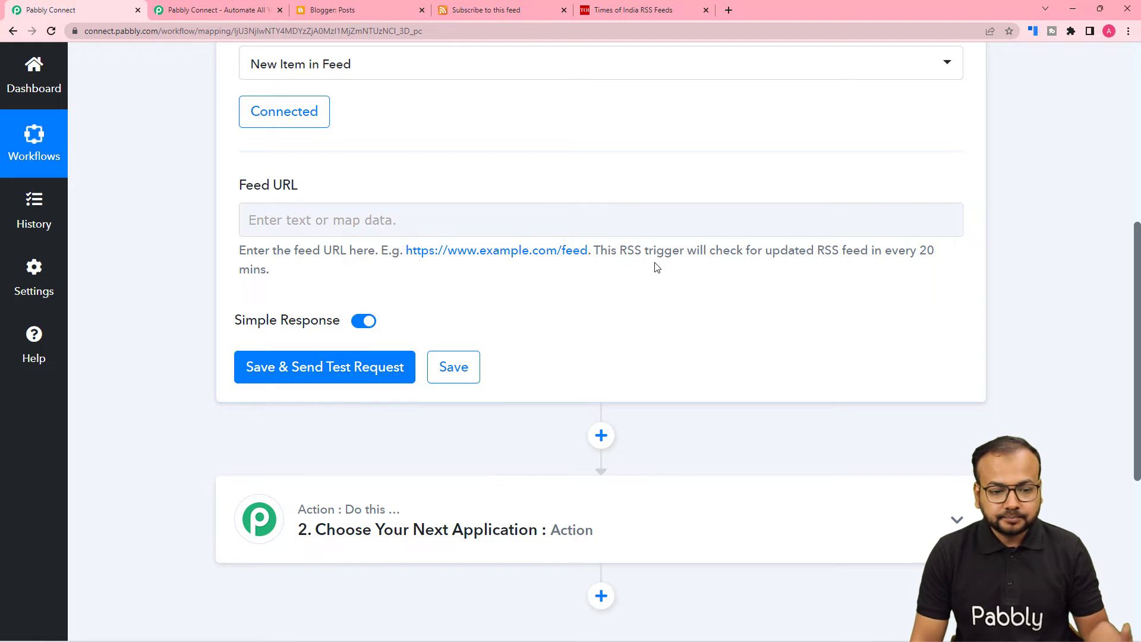
{"action": "left_click", "coordinate": [623, 12]}
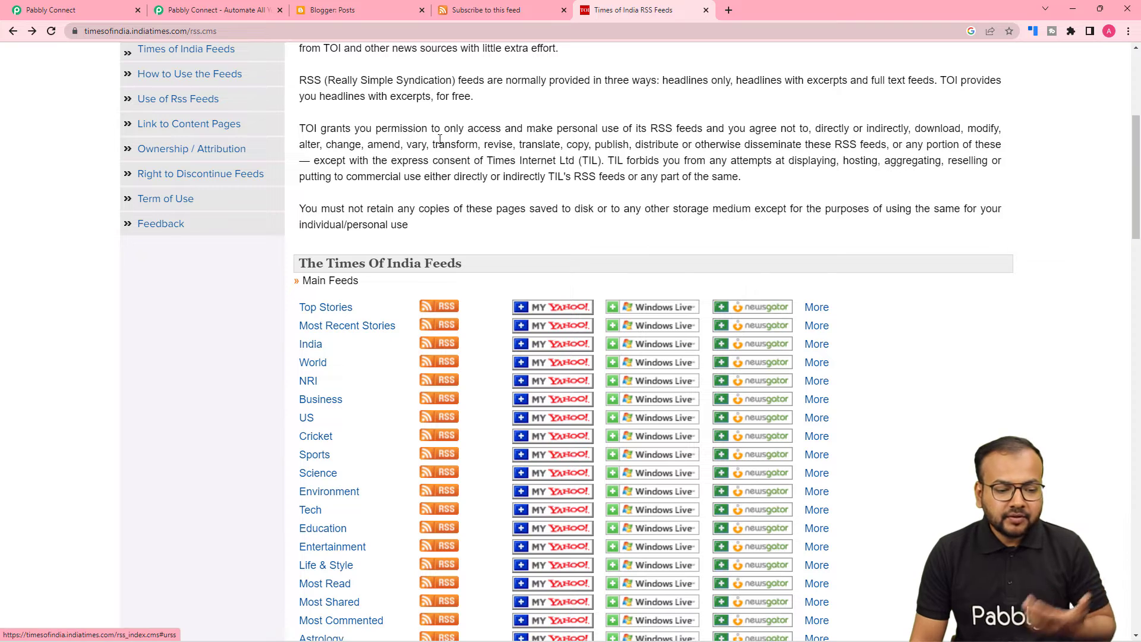
{"action": "scroll", "coordinate": [473, 196], "scroll_direction": "down", "scroll_amount": 1}
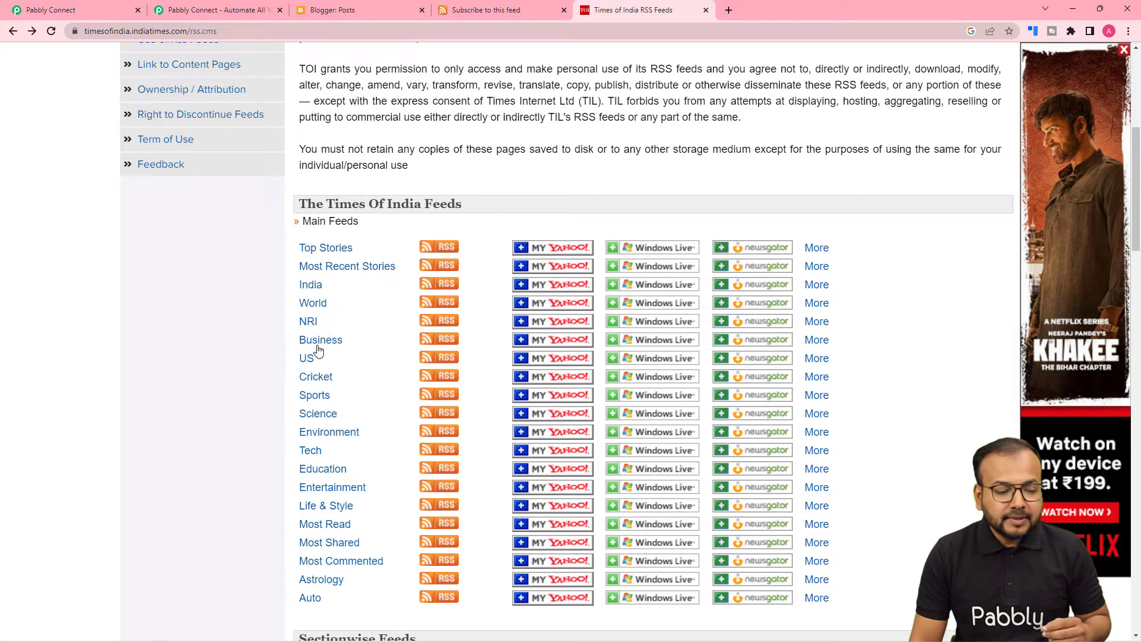
{"action": "right_click", "coordinate": [435, 343]}
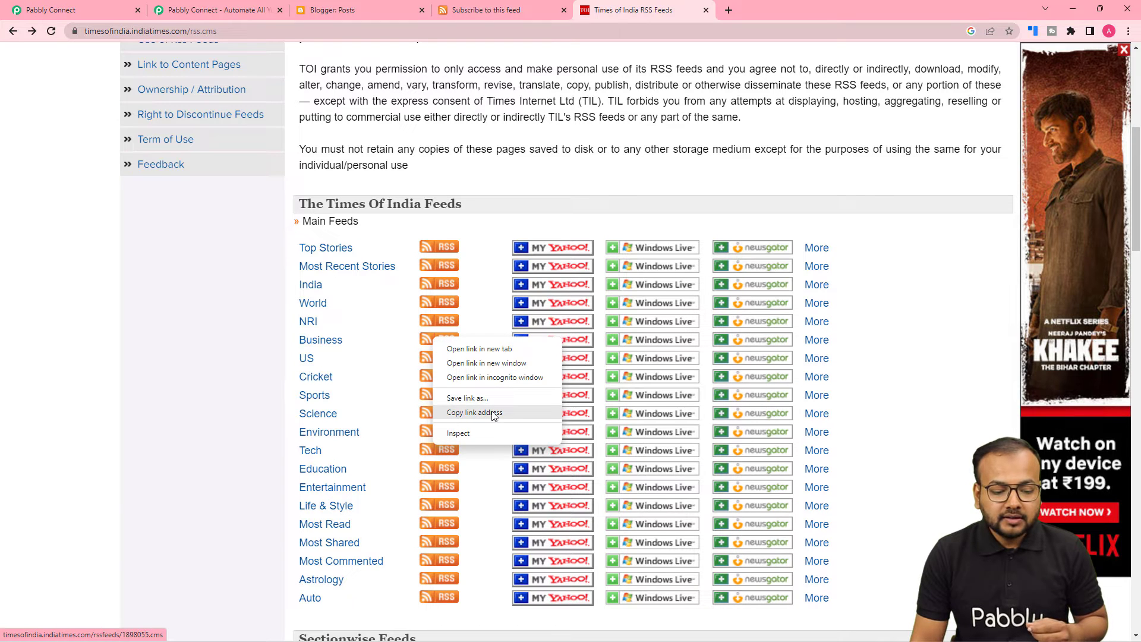
{"action": "left_click", "coordinate": [471, 414]}
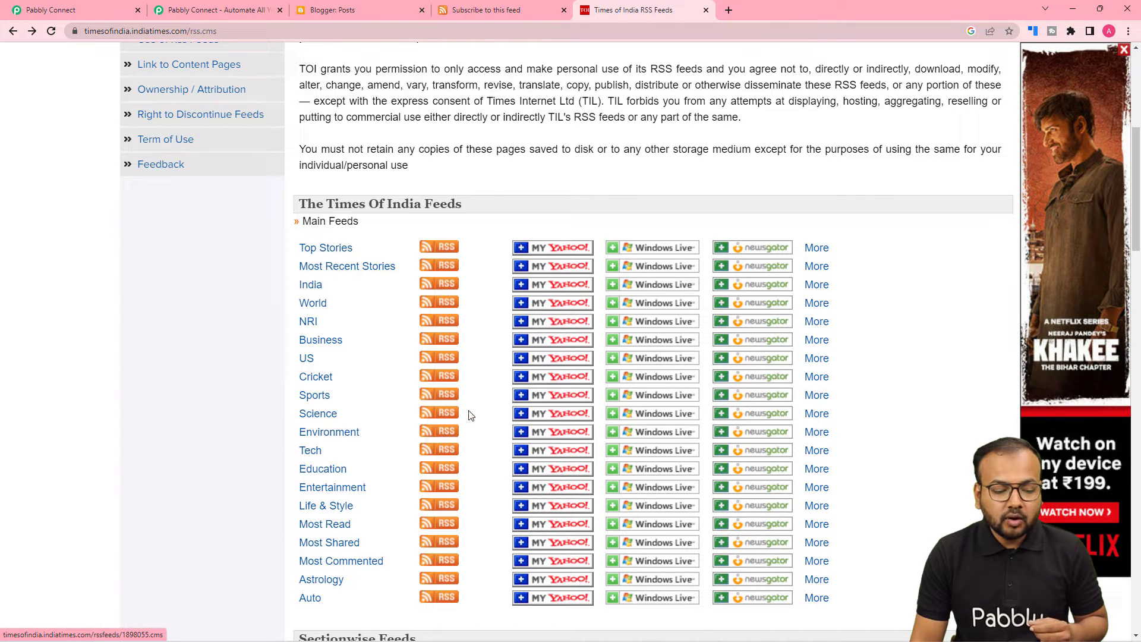
{"action": "left_click", "coordinate": [104, 5]}
{"action": "left_click", "coordinate": [279, 217]}
{"action": "right_click", "coordinate": [271, 226]}
{"action": "left_click", "coordinate": [299, 323]}
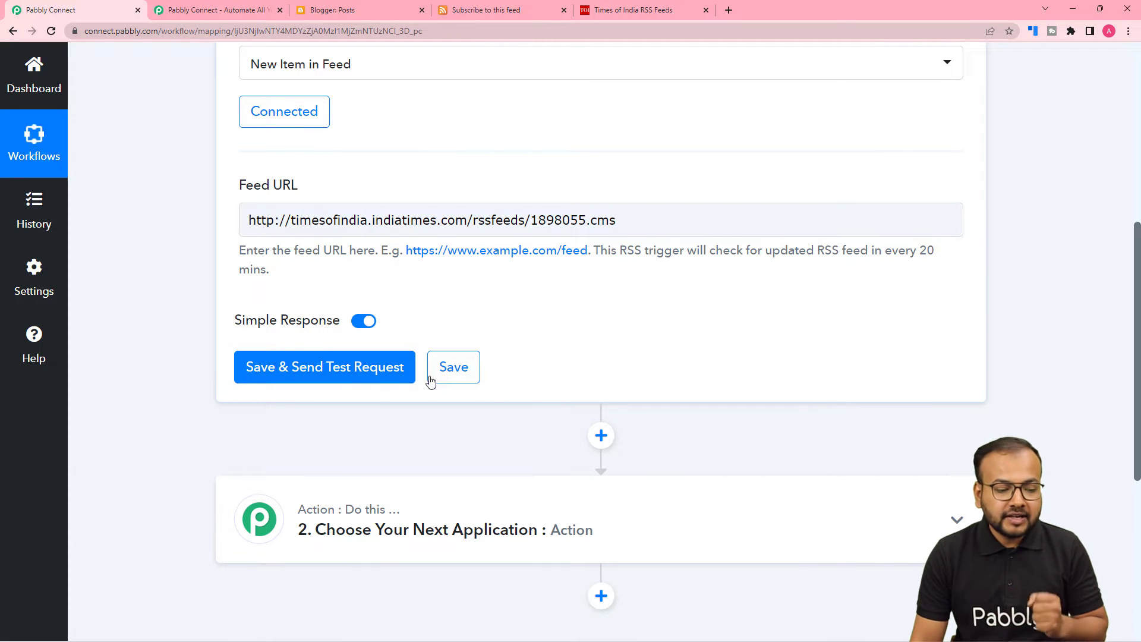
{"action": "left_click", "coordinate": [339, 374]}
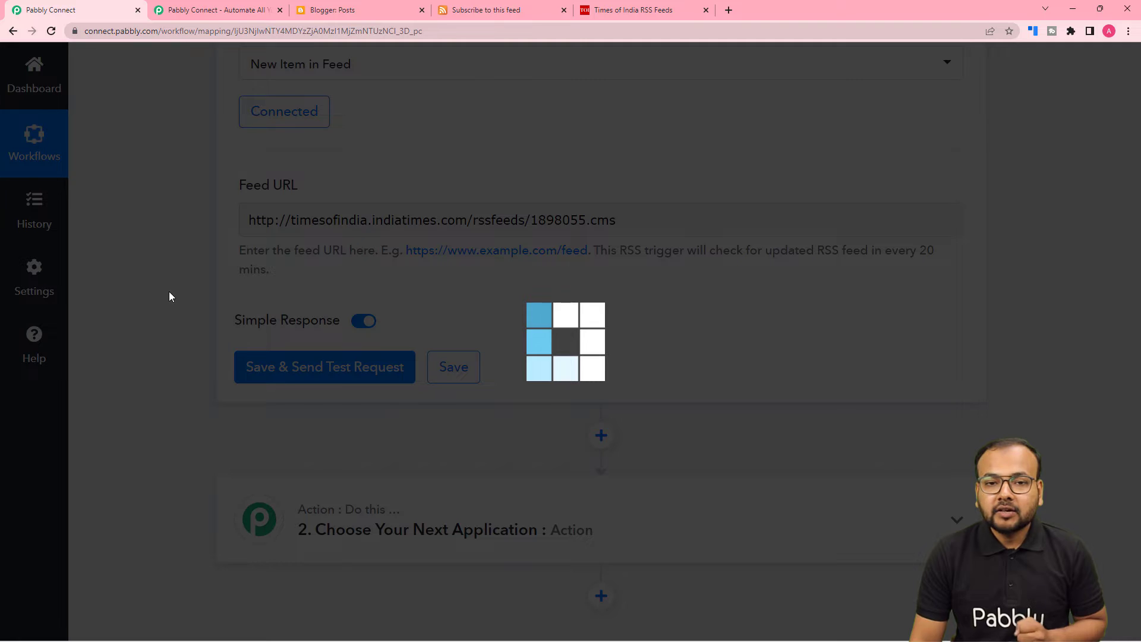
Step: Examine the received feed response, enlarging the Title, Link and ContentSnippet values to read them in full
{"action": "scroll", "coordinate": [171, 296], "scroll_direction": "down", "scroll_amount": 4}
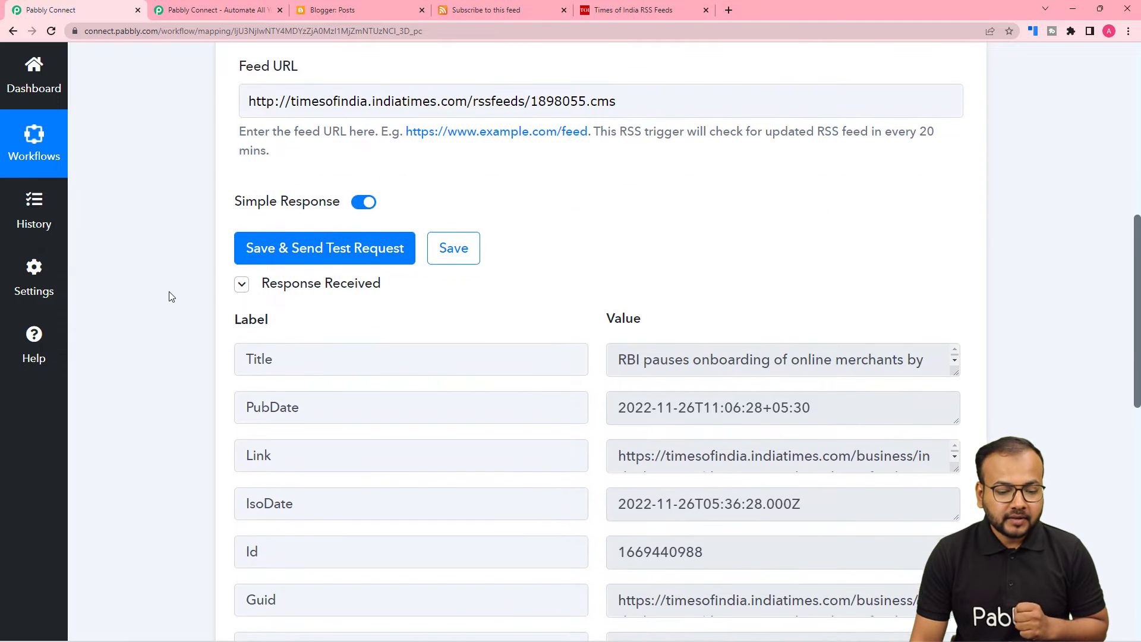
{"action": "left_click_drag", "start_coordinate": [955, 254], "coordinate": [950, 339]}
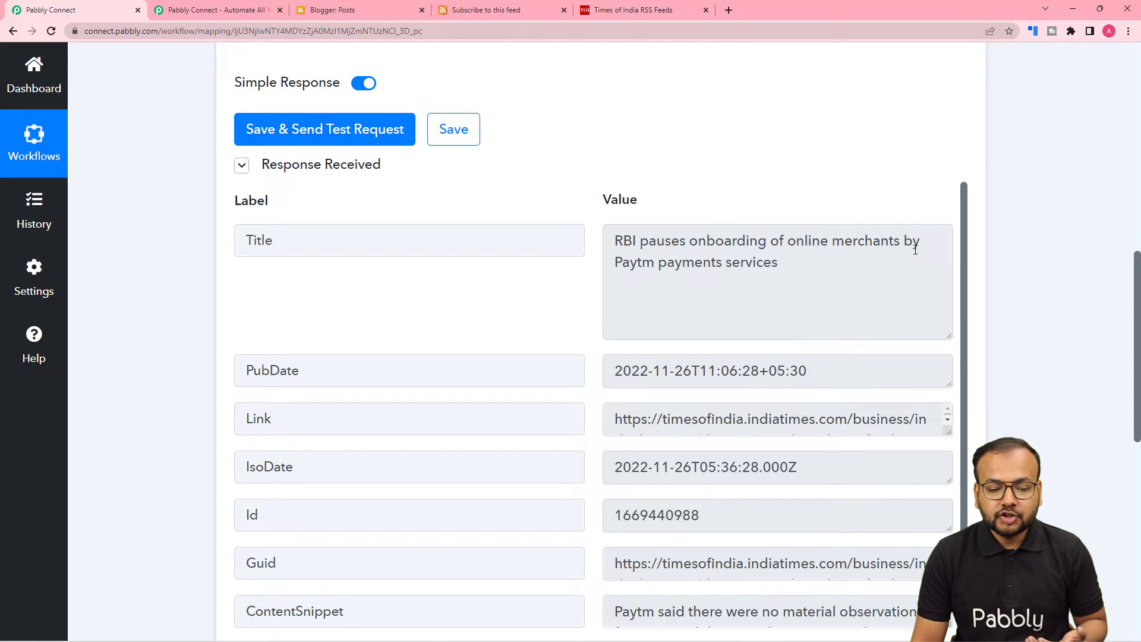
{"action": "scroll", "coordinate": [541, 284], "scroll_direction": "down", "scroll_amount": 1}
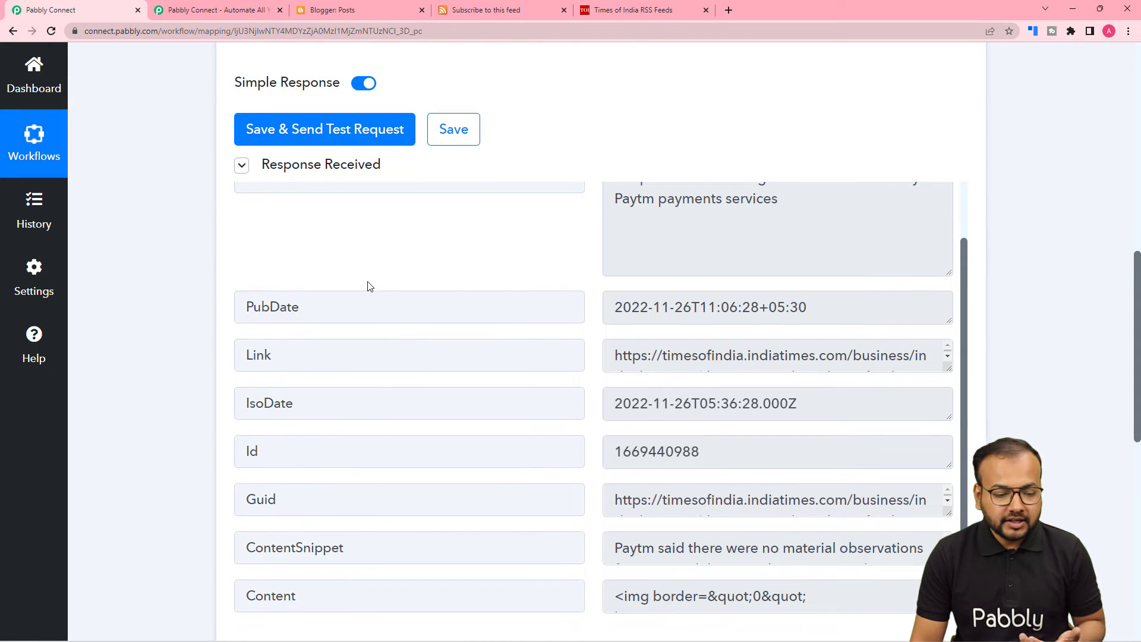
{"action": "scroll", "coordinate": [174, 281], "scroll_direction": "down", "scroll_amount": 1}
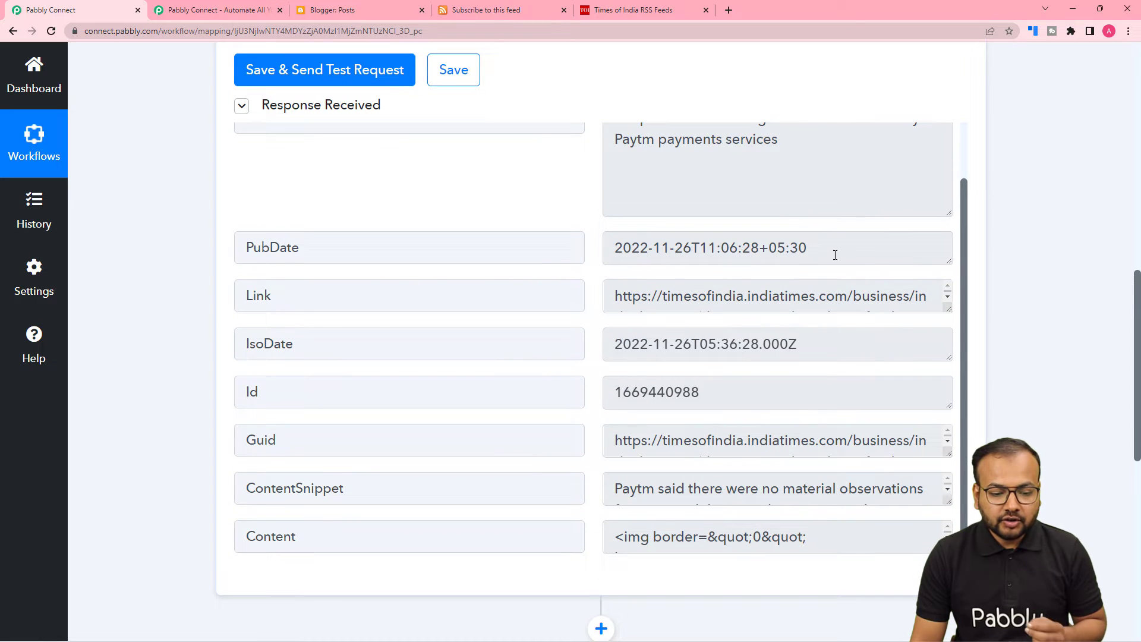
{"action": "left_click_drag", "start_coordinate": [948, 308], "coordinate": [948, 365]}
{"action": "scroll", "coordinate": [534, 353], "scroll_direction": "down", "scroll_amount": 1}
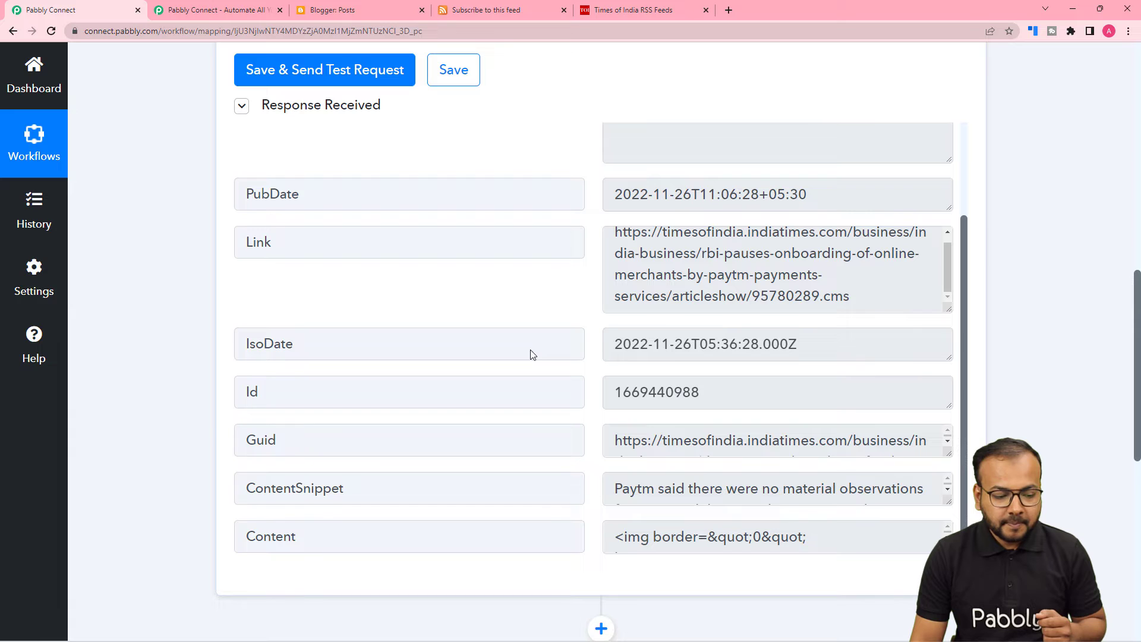
{"action": "left_click_drag", "start_coordinate": [952, 504], "coordinate": [949, 576]}
{"action": "scroll", "coordinate": [786, 504], "scroll_direction": "down", "scroll_amount": 1}
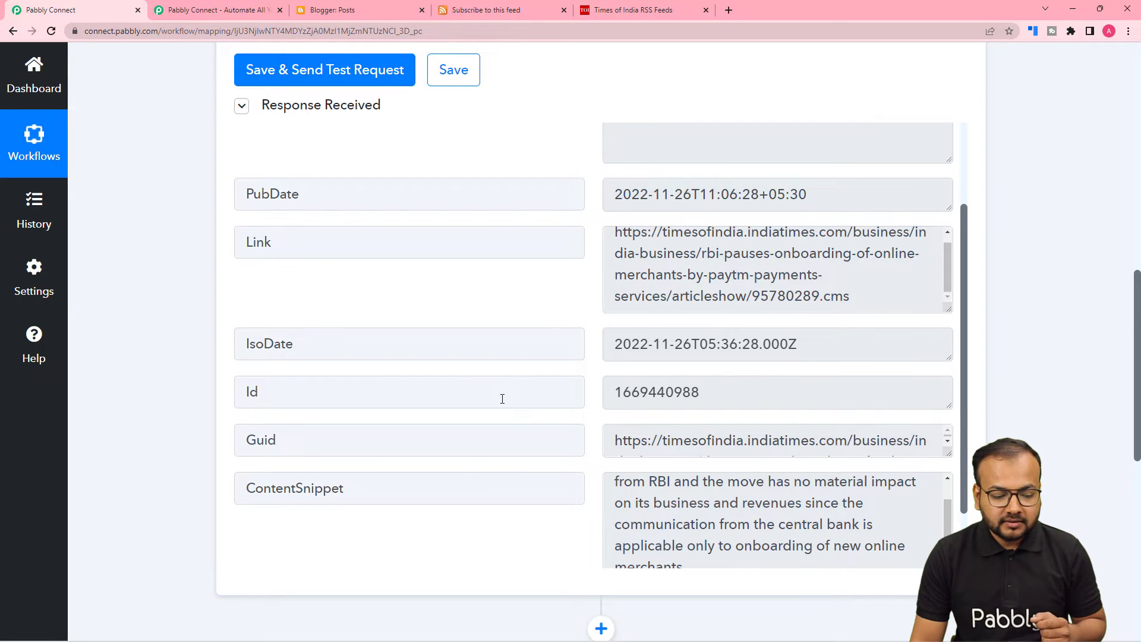
{"action": "scroll", "coordinate": [503, 396], "scroll_direction": "down", "scroll_amount": 2}
{"action": "scroll", "coordinate": [744, 450], "scroll_direction": "down", "scroll_amount": 3}
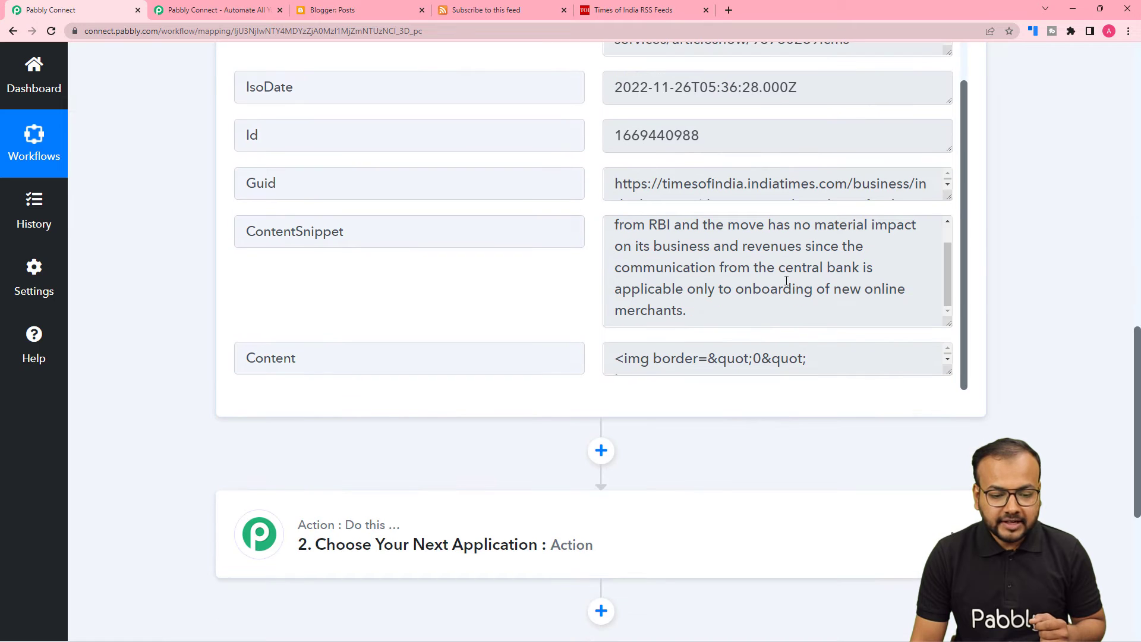
Step: Open the Times of India Business RSS feed and compare its latest item with the trigger response in Pabbly Connect
{"action": "left_click", "coordinate": [631, 9]}
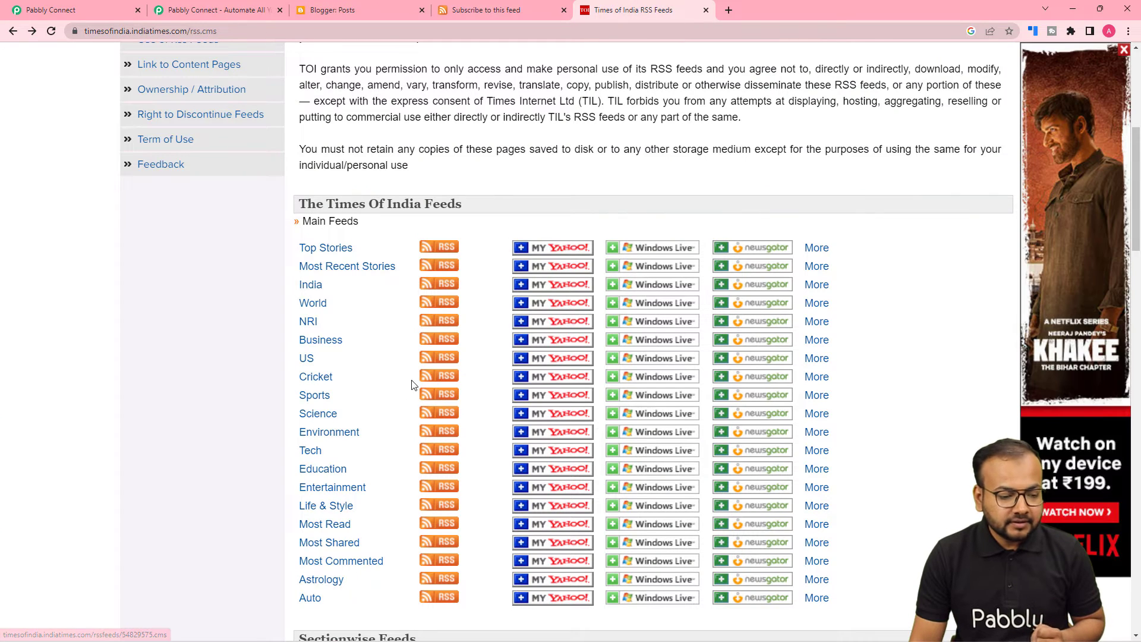
{"action": "left_click", "coordinate": [442, 341]}
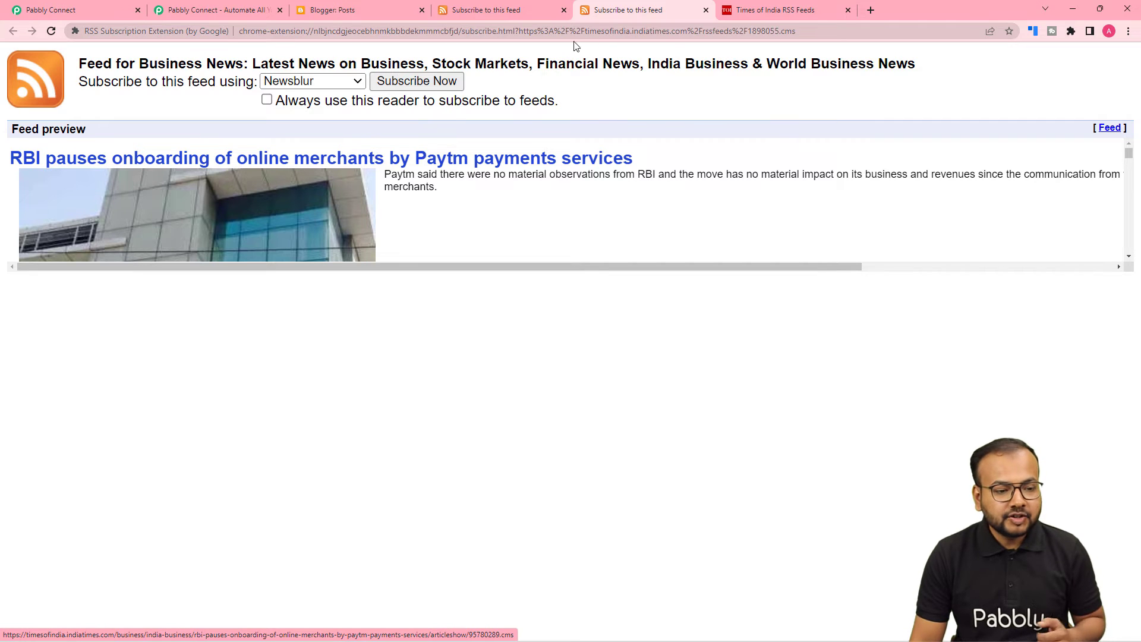
{"action": "left_click", "coordinate": [95, 6]}
{"action": "scroll", "coordinate": [440, 209], "scroll_direction": "up", "scroll_amount": 6}
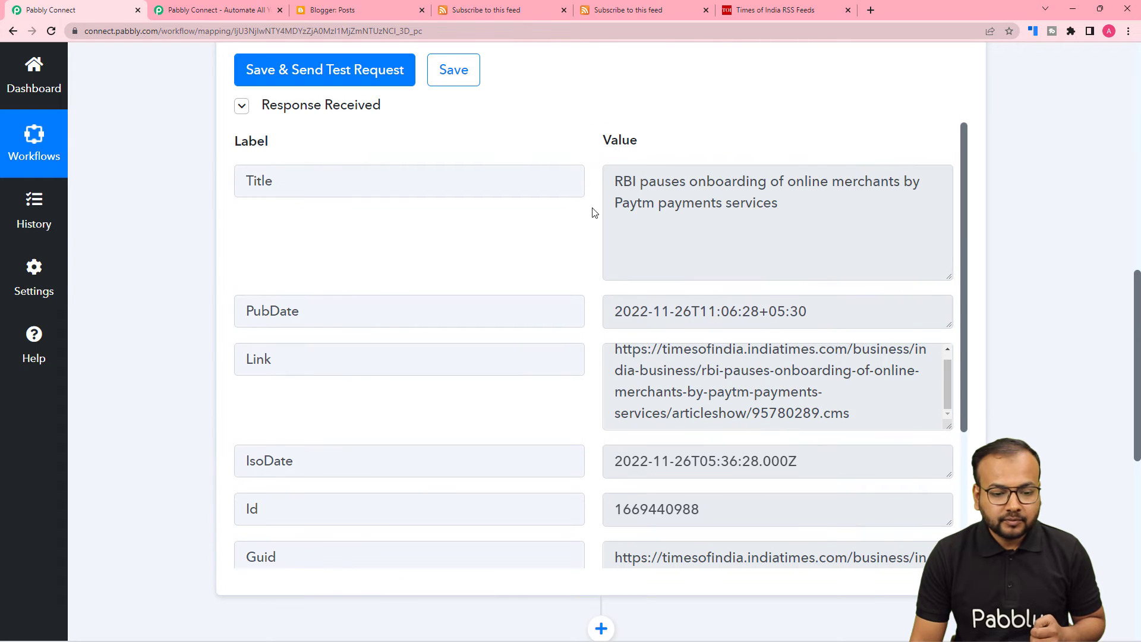
Step: Choose Google Blogger as the workflow's action application with Create a Post as its action event
{"action": "scroll", "coordinate": [199, 210], "scroll_direction": "down", "scroll_amount": 5}
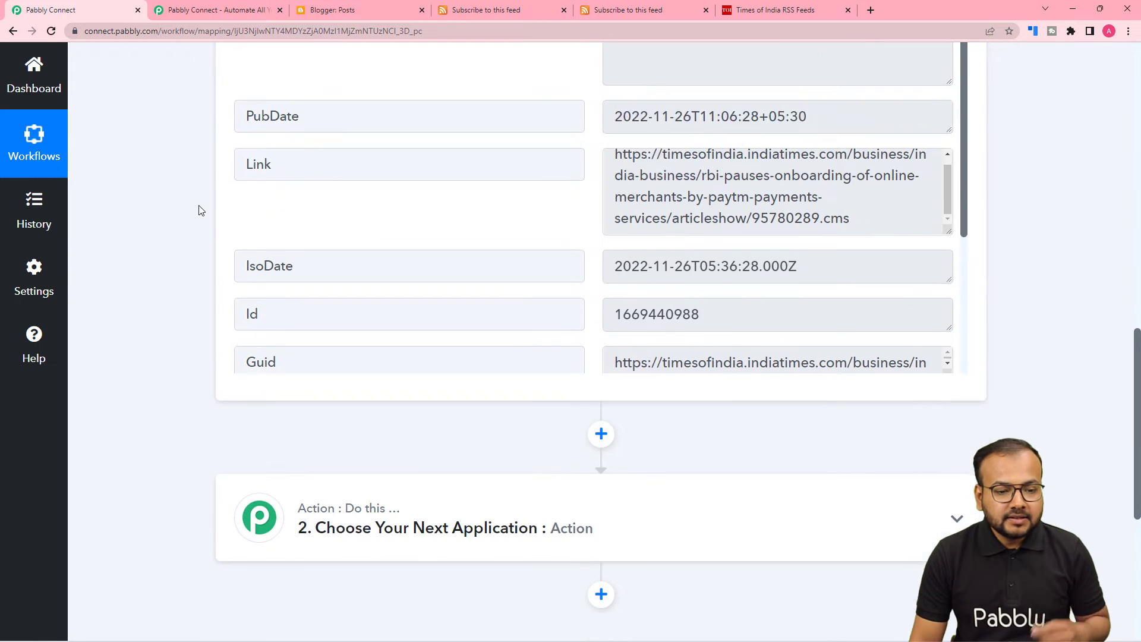
{"action": "scroll", "coordinate": [199, 210], "scroll_direction": "down", "scroll_amount": 3}
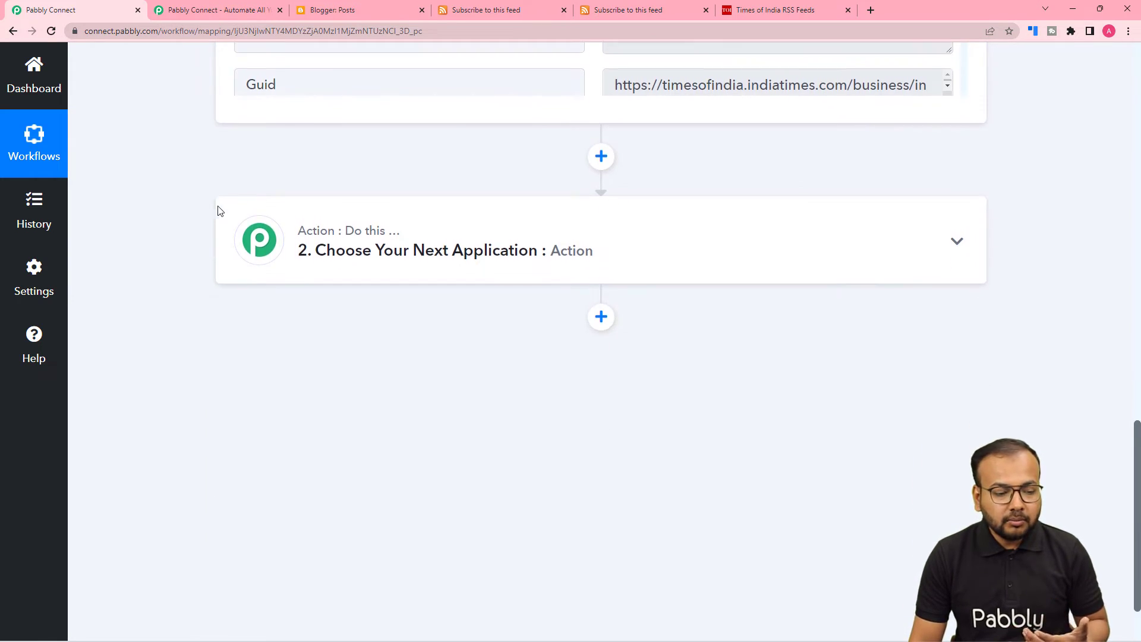
{"action": "left_click", "coordinate": [334, 269]}
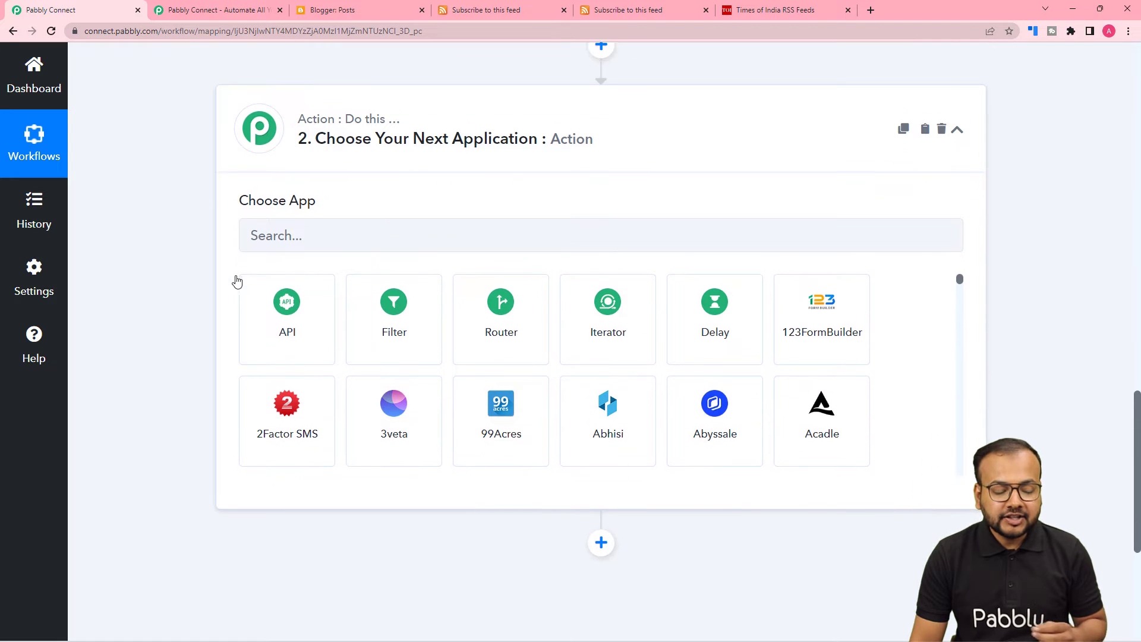
{"action": "left_click", "coordinate": [319, 232]}
{"action": "type", "text": "google"}
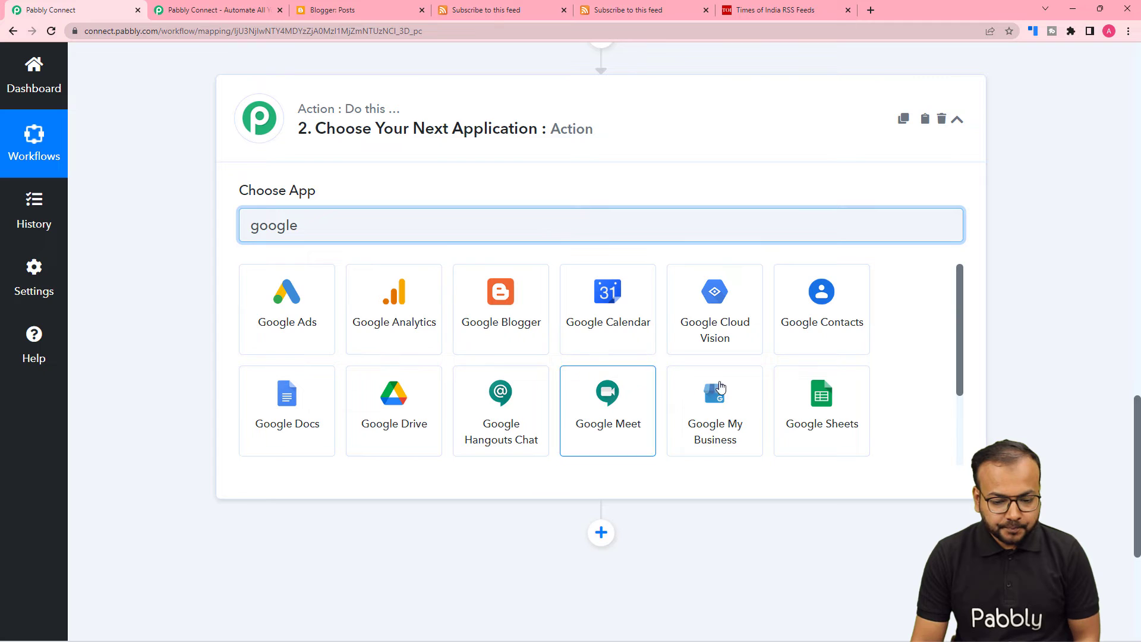
{"action": "left_click", "coordinate": [465, 311]}
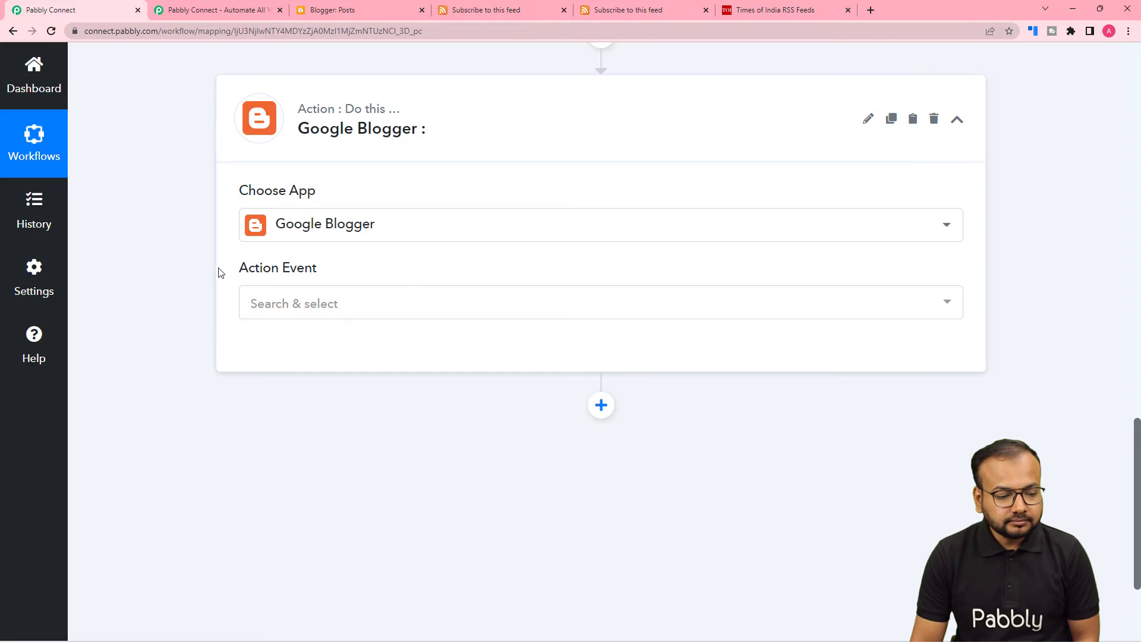
{"action": "left_click", "coordinate": [307, 312]}
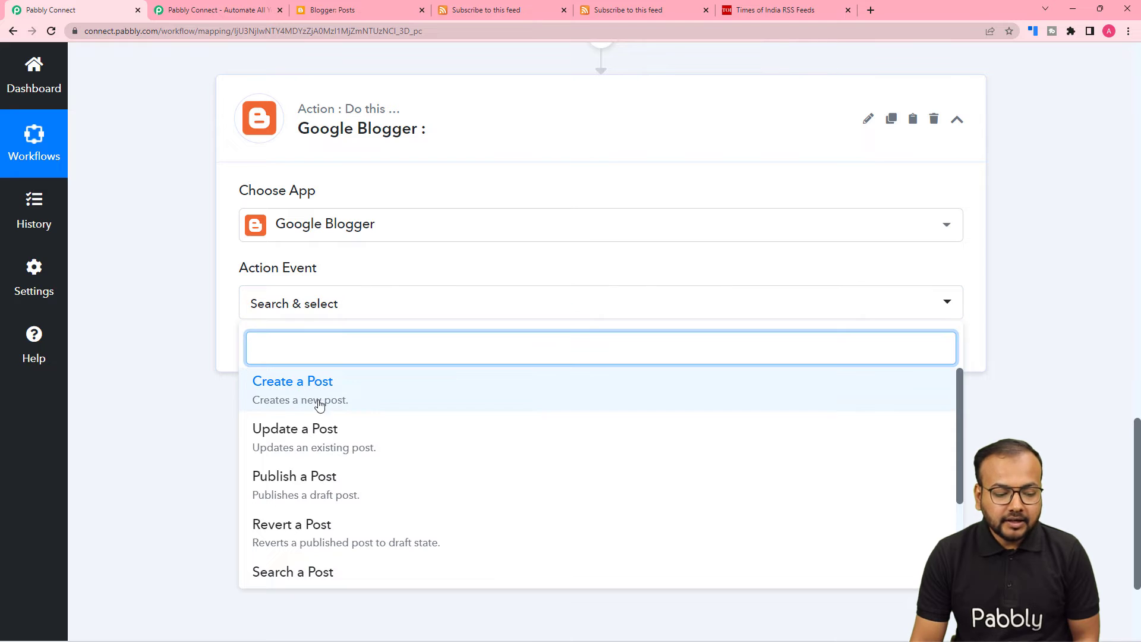
{"action": "left_click", "coordinate": [286, 395]}
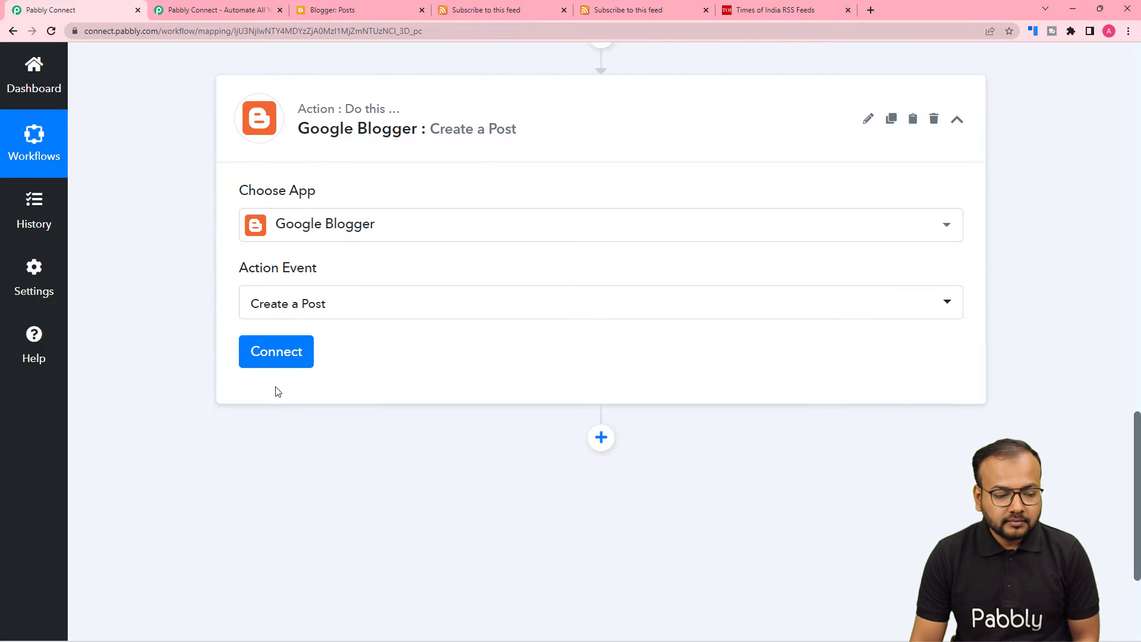
Step: Connect the action through a new Google Blogger connection, signing in with the Google account and granting Pabbly Connect Blogger access
{"action": "left_click", "coordinate": [273, 357]}
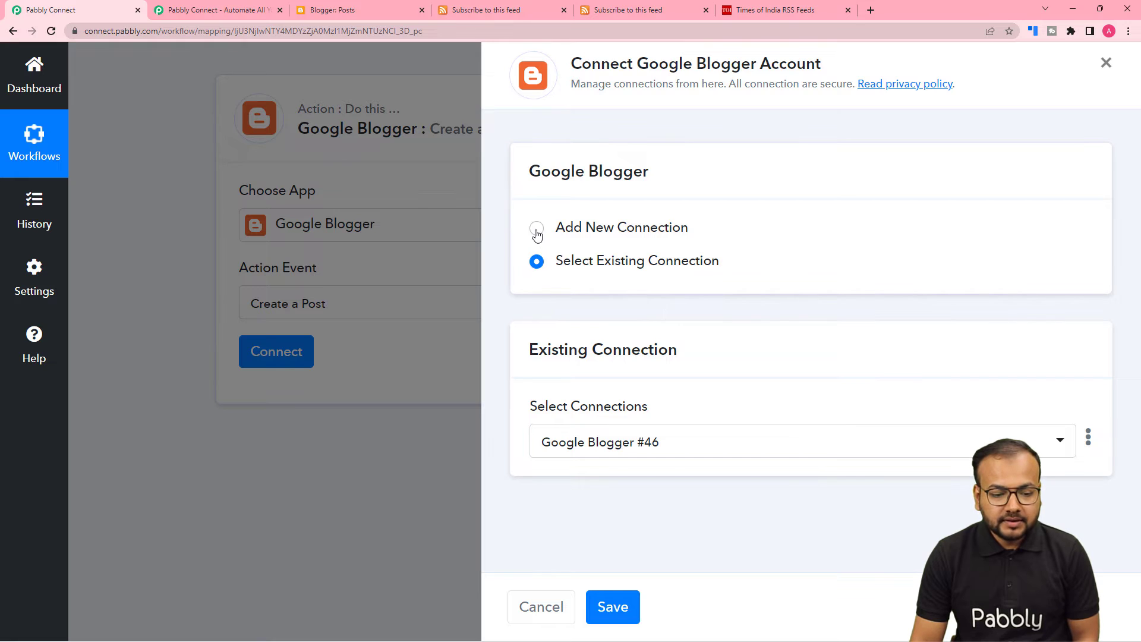
{"action": "left_click", "coordinate": [537, 230]}
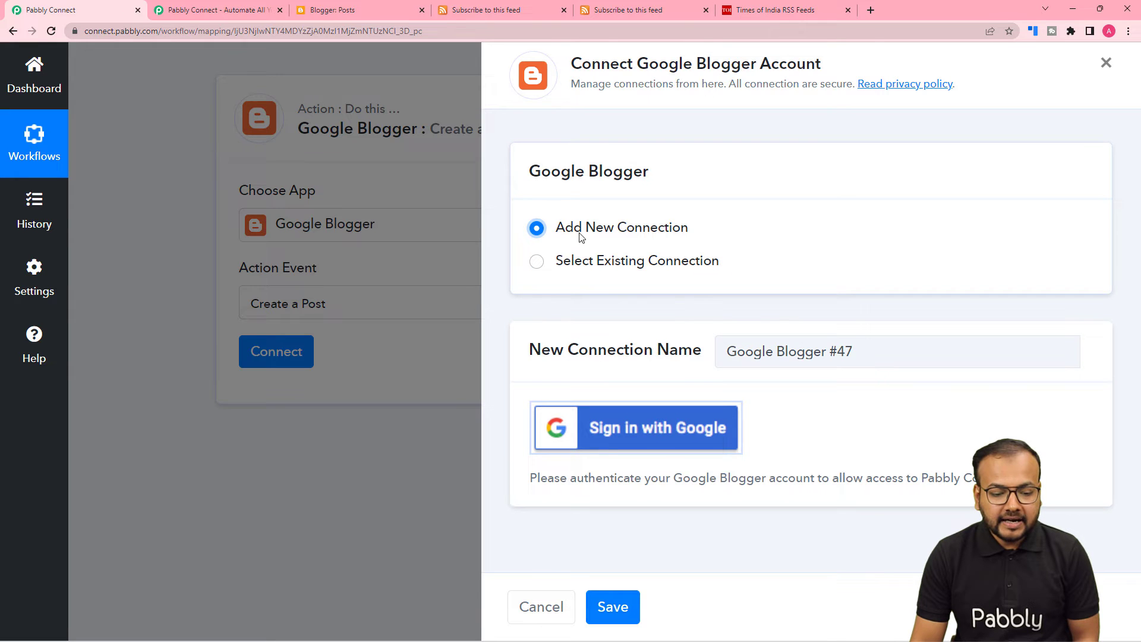
{"action": "left_click", "coordinate": [634, 428]}
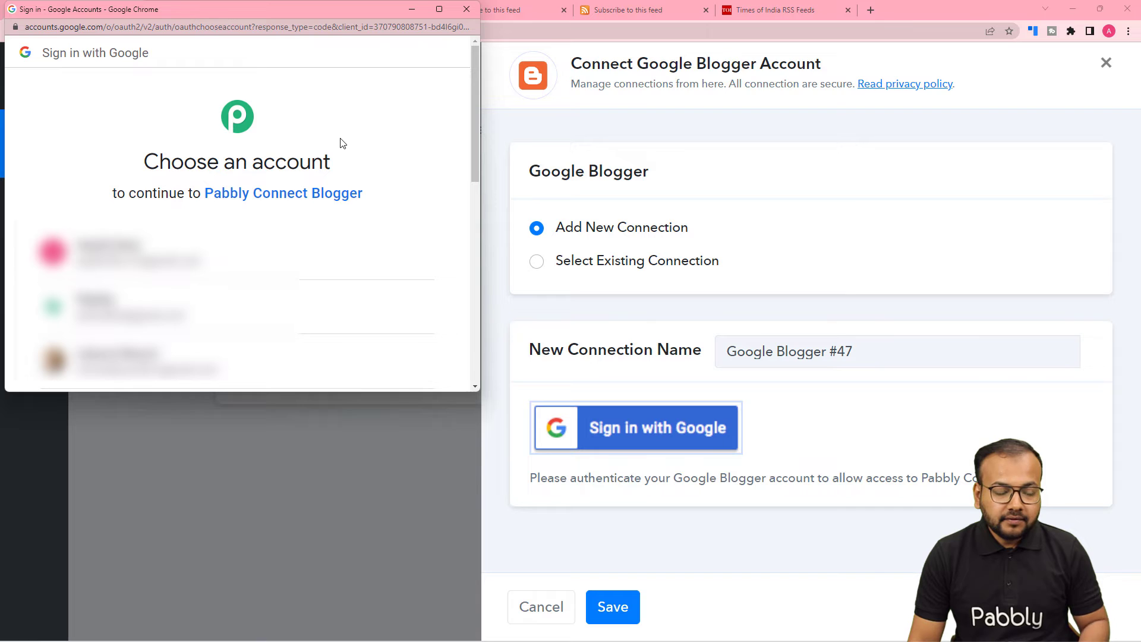
{"action": "left_click", "coordinate": [194, 302]}
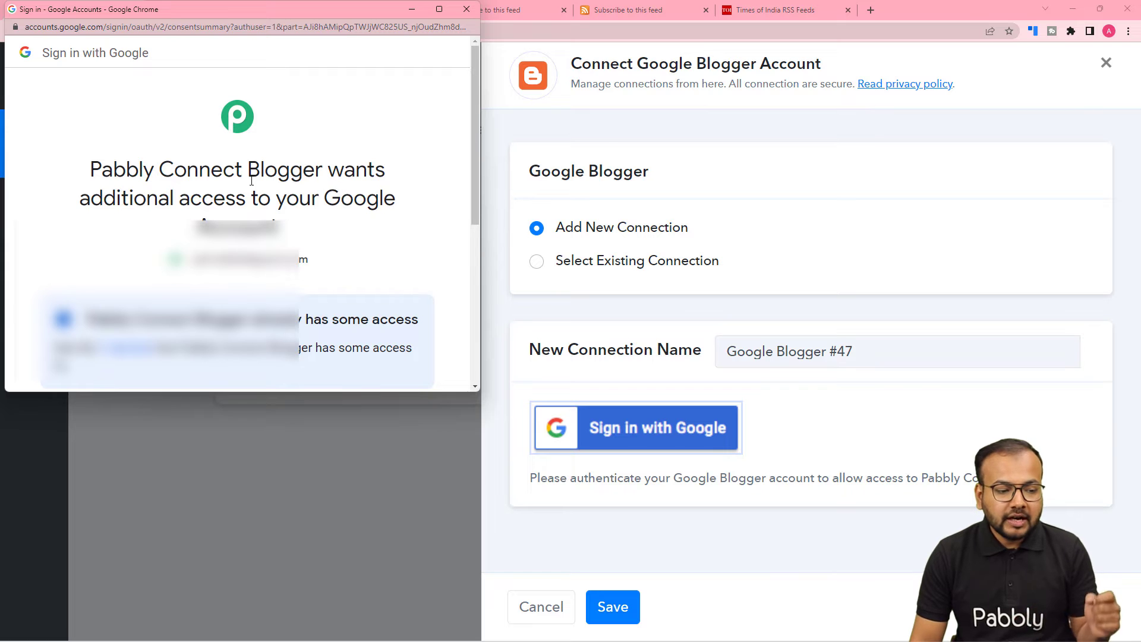
{"action": "scroll", "coordinate": [251, 188], "scroll_direction": "down", "scroll_amount": 1}
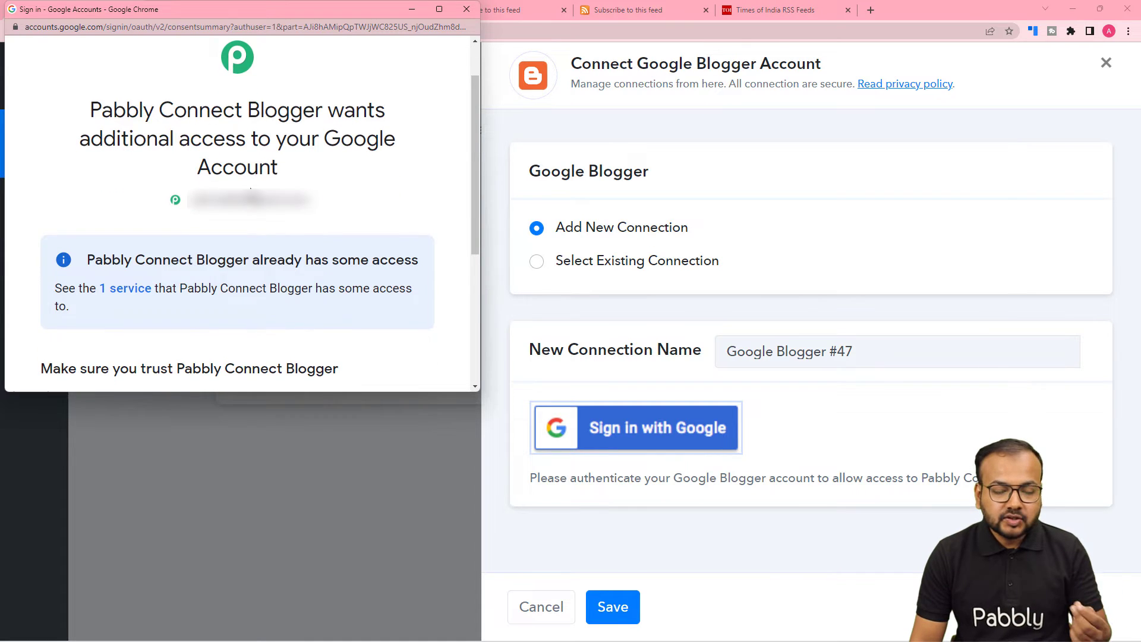
{"action": "scroll", "coordinate": [252, 186], "scroll_direction": "down", "scroll_amount": 4}
{"action": "left_click", "coordinate": [308, 273]}
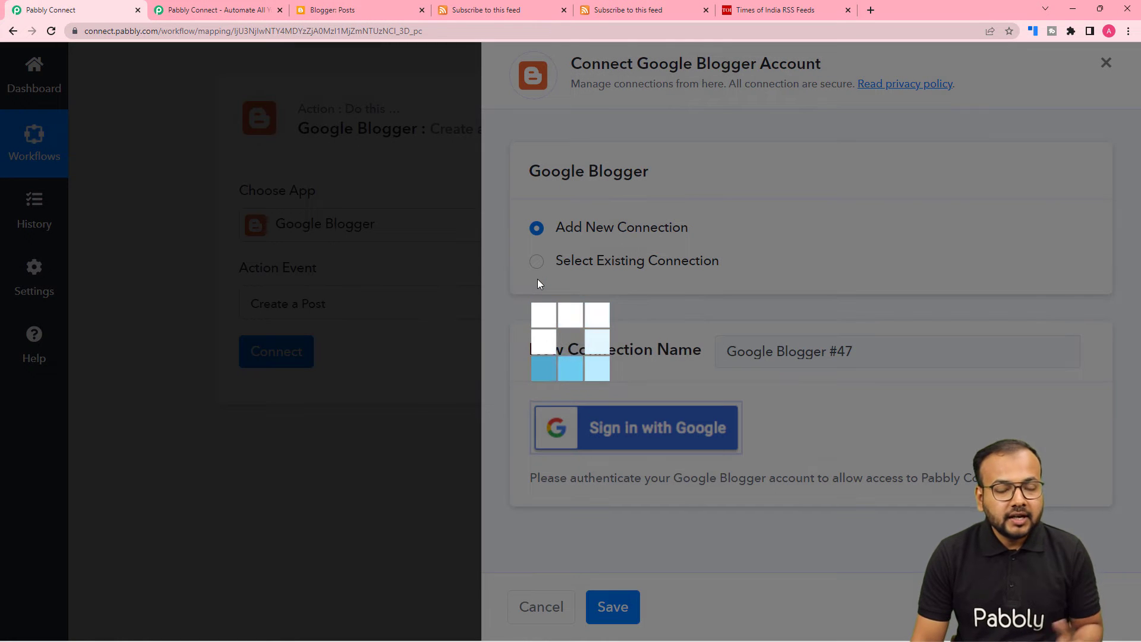
Step: Check the blog's name in Blogger and select MyBlog as the Blog ID in the Pabbly Connect action
{"action": "scroll", "coordinate": [380, 285], "scroll_direction": "down", "scroll_amount": 1}
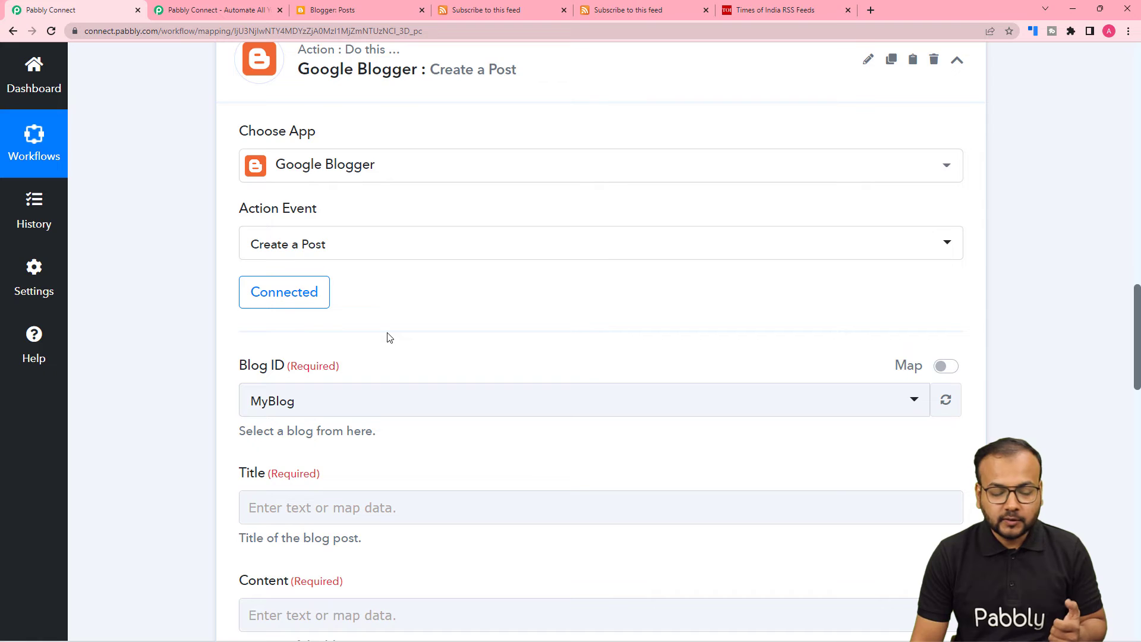
{"action": "scroll", "coordinate": [389, 337], "scroll_direction": "down", "scroll_amount": 4}
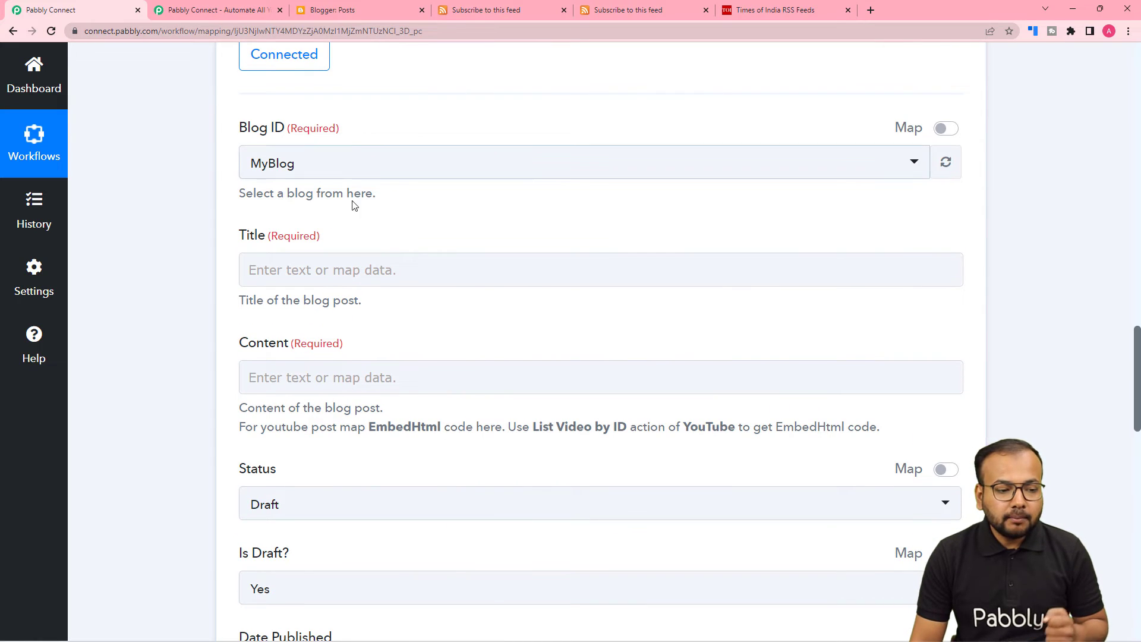
{"action": "left_click", "coordinate": [326, 8]}
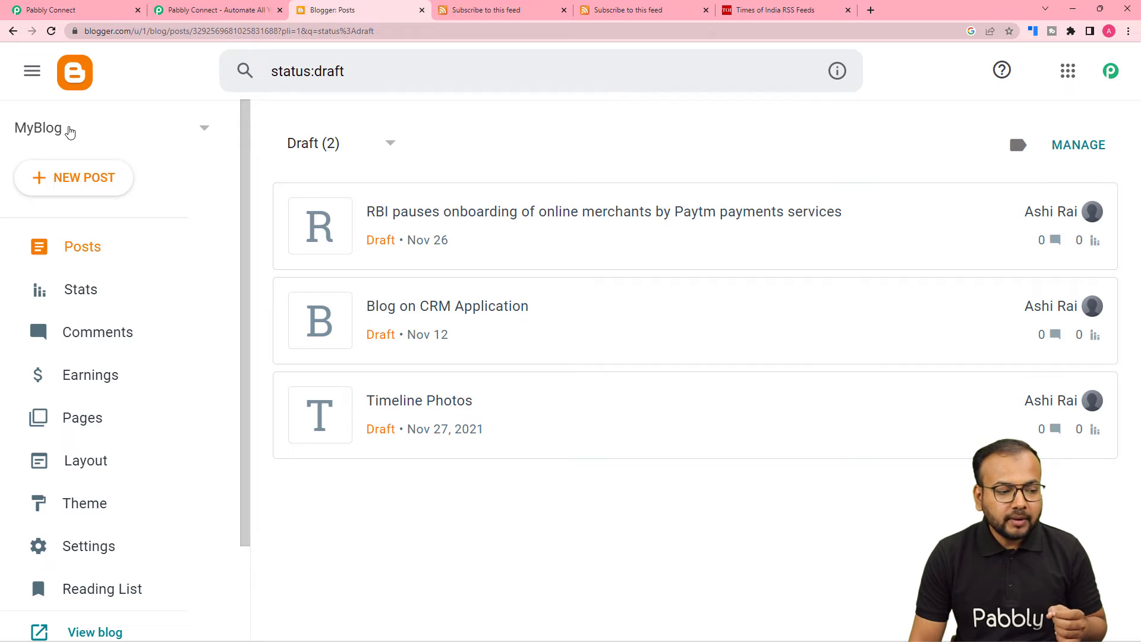
{"action": "left_click", "coordinate": [92, 13]}
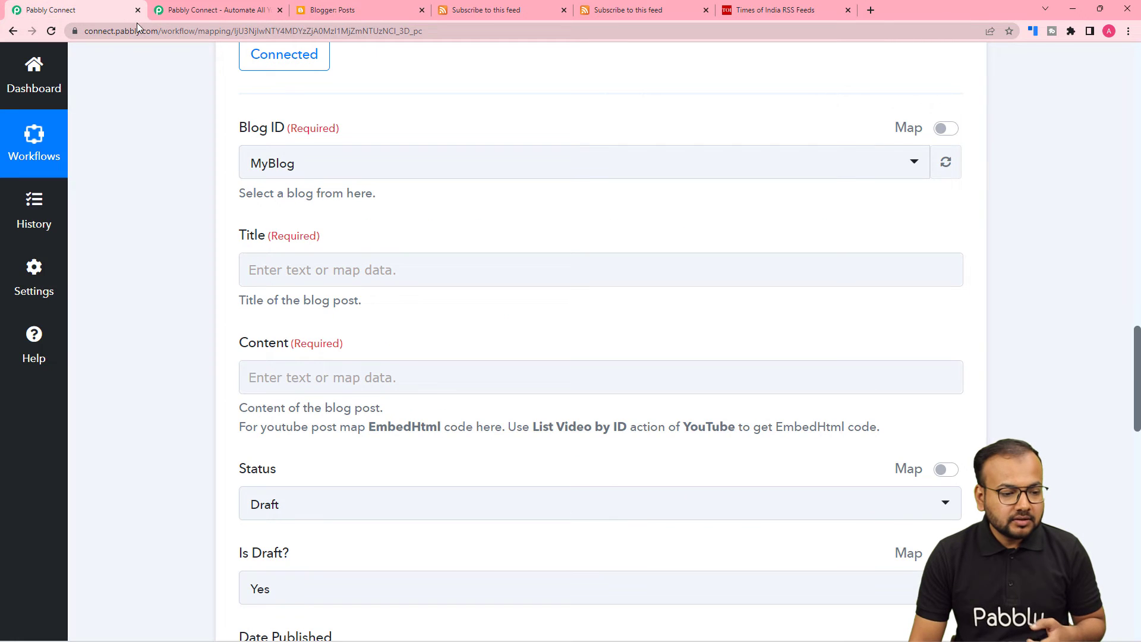
{"action": "left_click", "coordinate": [321, 174]}
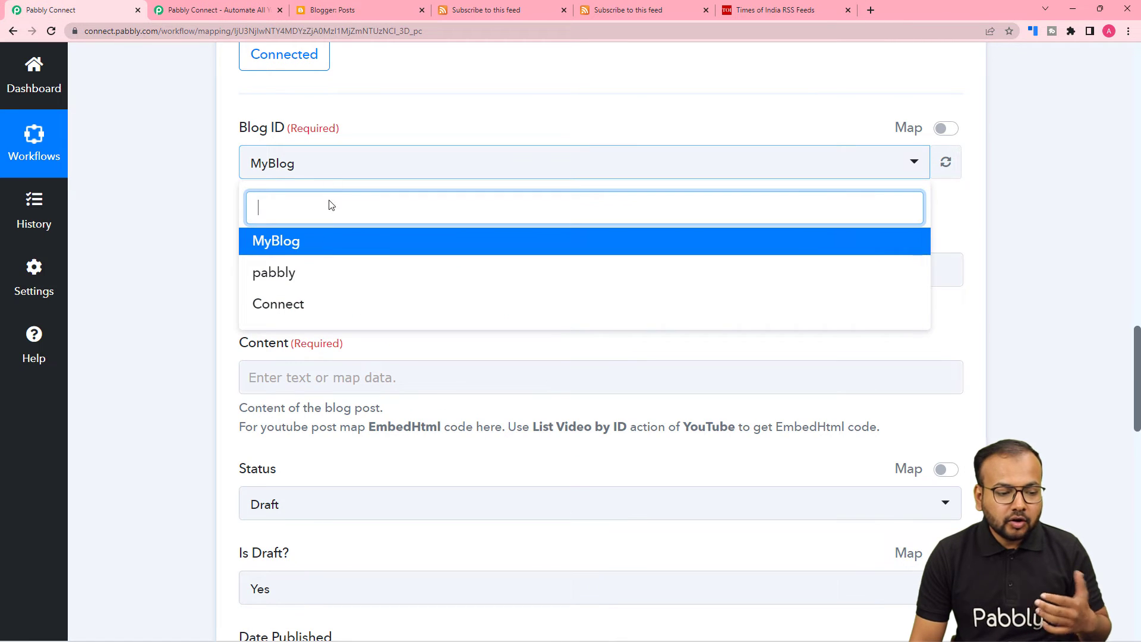
{"action": "left_click", "coordinate": [265, 242]}
Step: Review the post fields and the RSS response, then map the feed item's Title to the blog post's Title
{"action": "scroll", "coordinate": [397, 208], "scroll_direction": "down", "scroll_amount": 1}
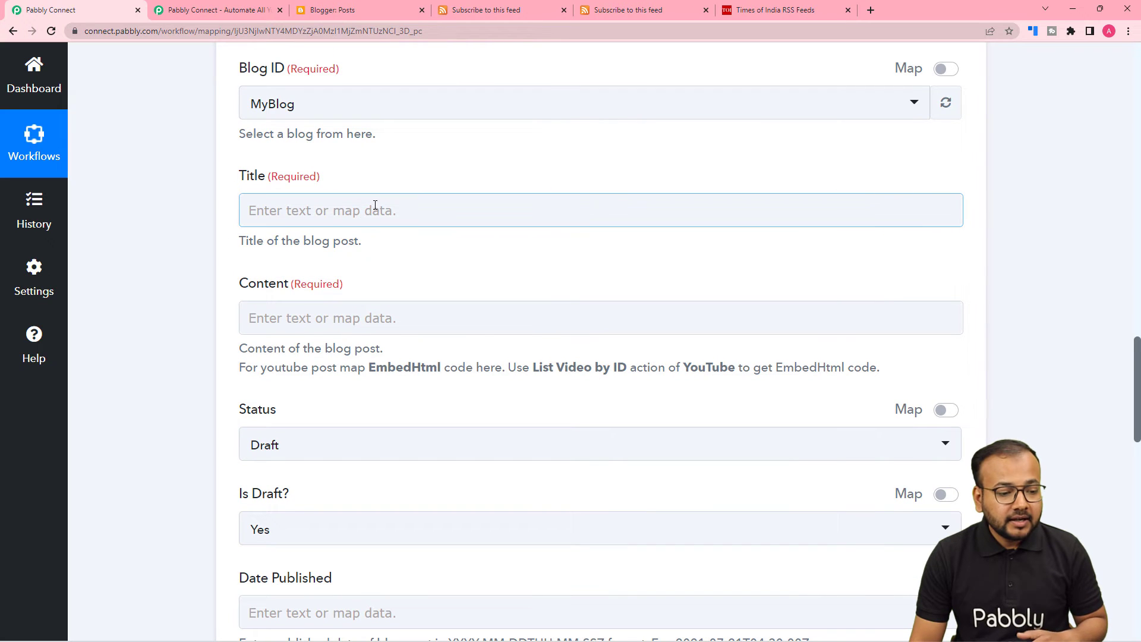
{"action": "scroll", "coordinate": [337, 211], "scroll_direction": "down", "scroll_amount": 3}
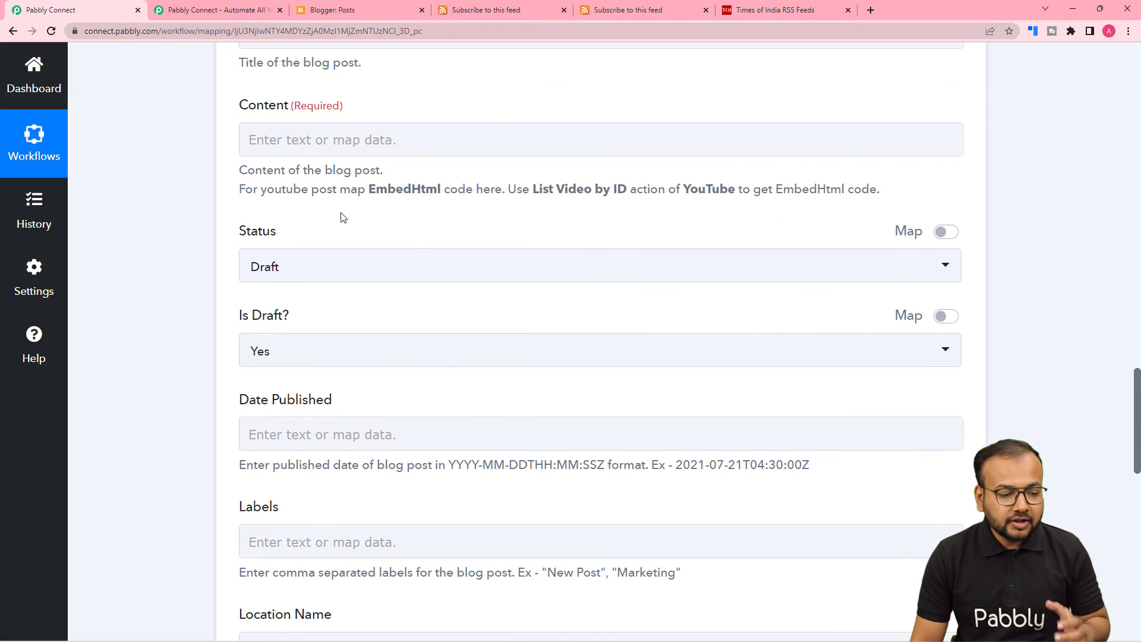
{"action": "scroll", "coordinate": [364, 220], "scroll_direction": "down", "scroll_amount": 4}
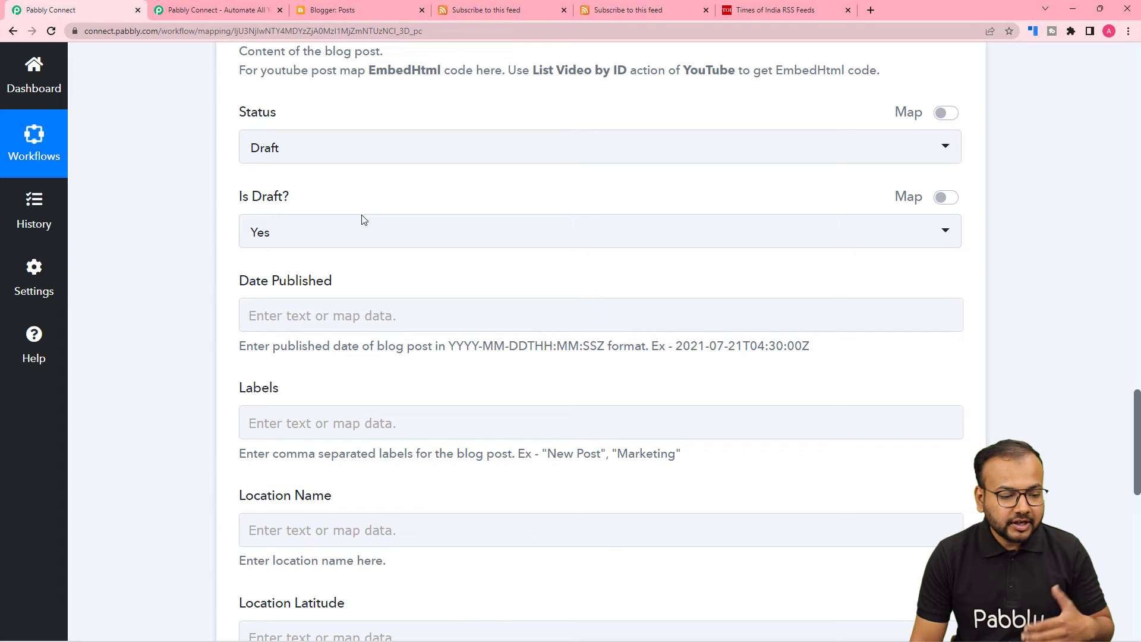
{"action": "scroll", "coordinate": [364, 223], "scroll_direction": "up", "scroll_amount": 18}
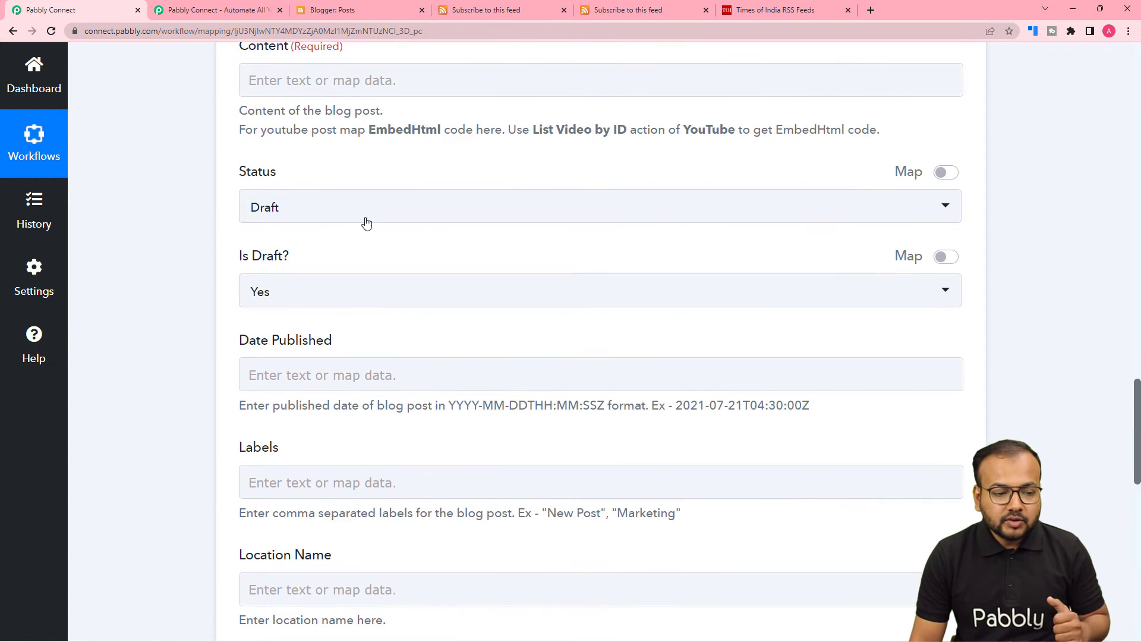
{"action": "scroll", "coordinate": [537, 236], "scroll_direction": "up", "scroll_amount": 4}
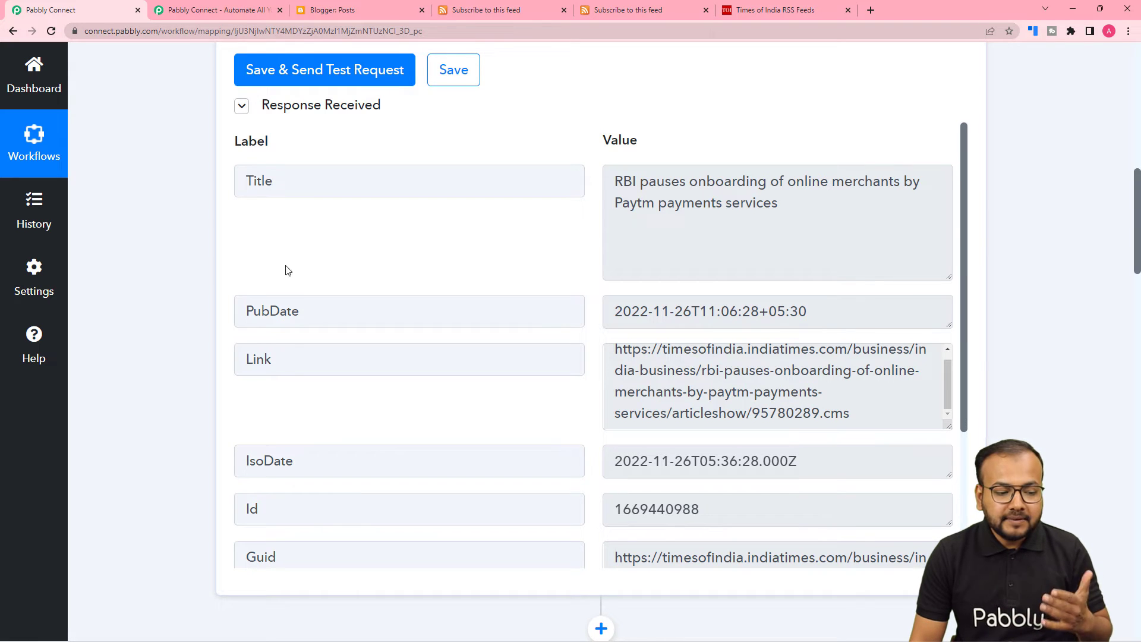
{"action": "scroll", "coordinate": [183, 313], "scroll_direction": "down", "scroll_amount": 15}
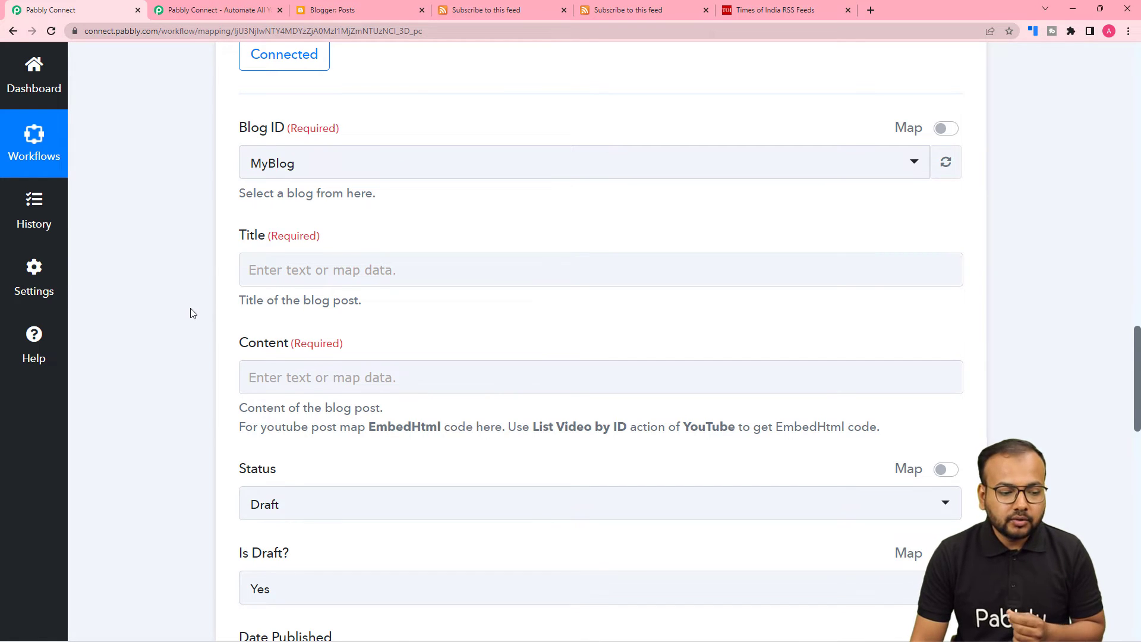
{"action": "scroll", "coordinate": [193, 313], "scroll_direction": "down", "scroll_amount": 2}
{"action": "left_click", "coordinate": [344, 156]}
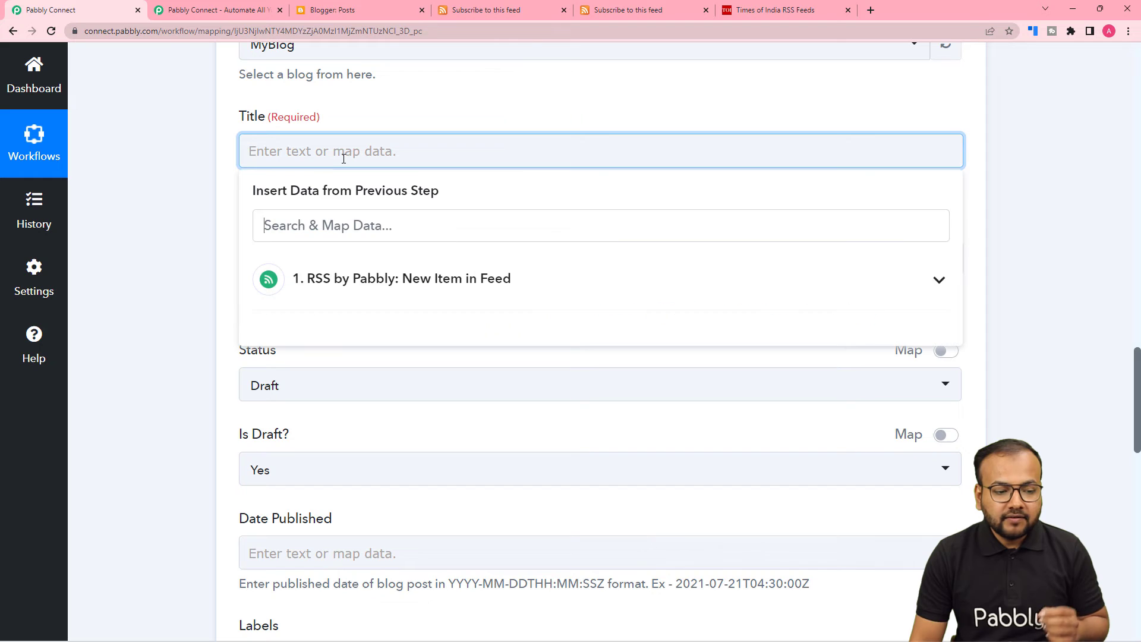
{"action": "left_click", "coordinate": [316, 296]}
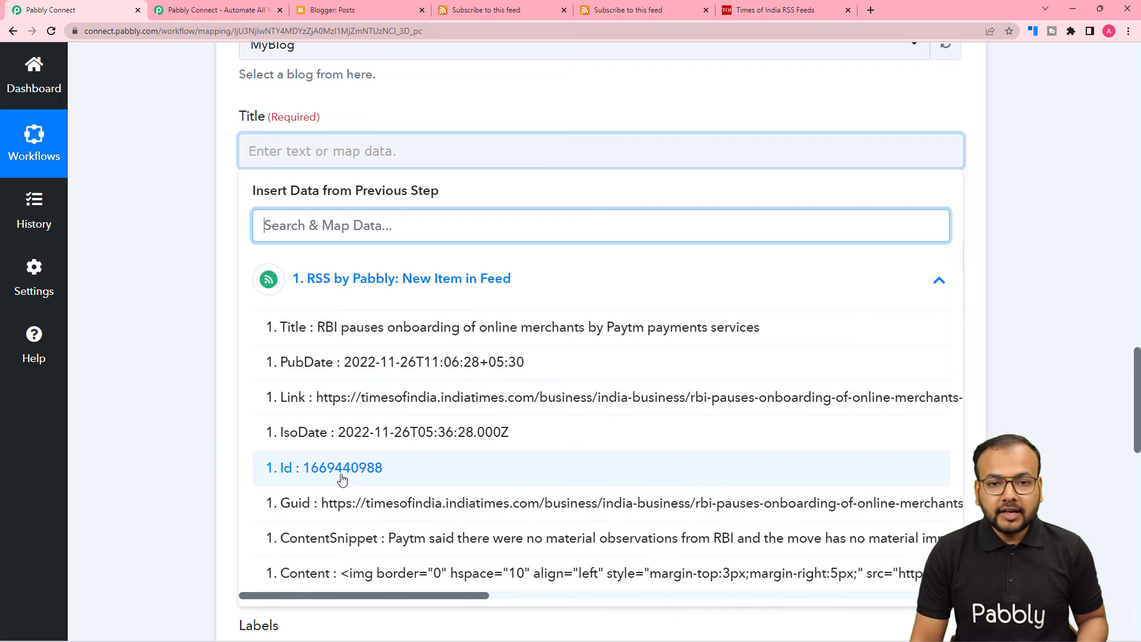
{"action": "left_click", "coordinate": [308, 339]}
{"action": "left_click", "coordinate": [190, 184]}
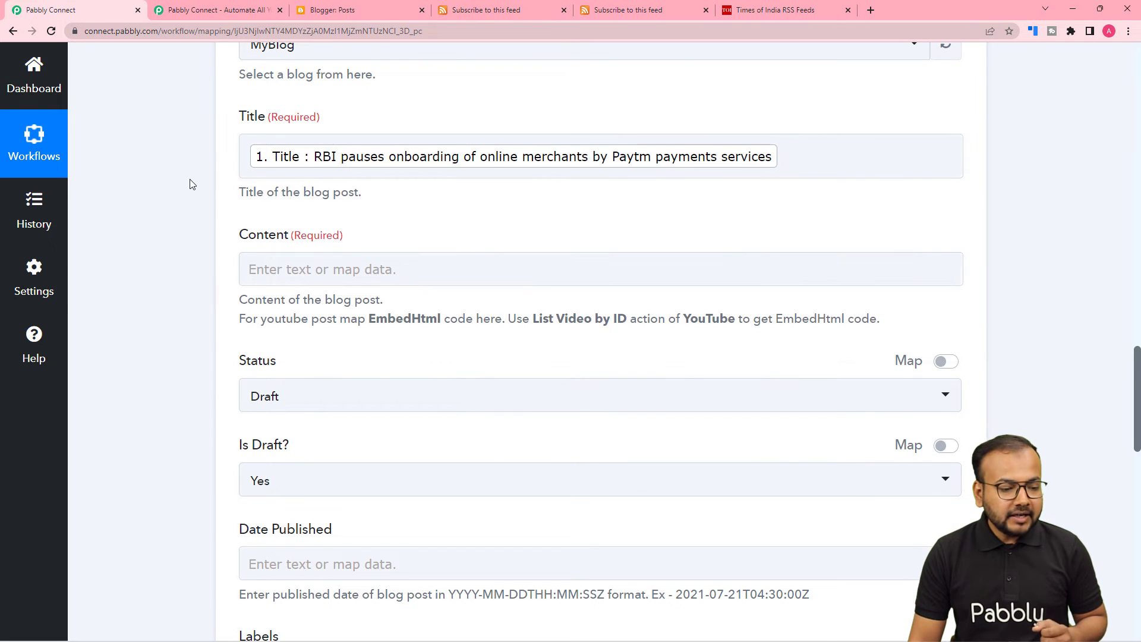
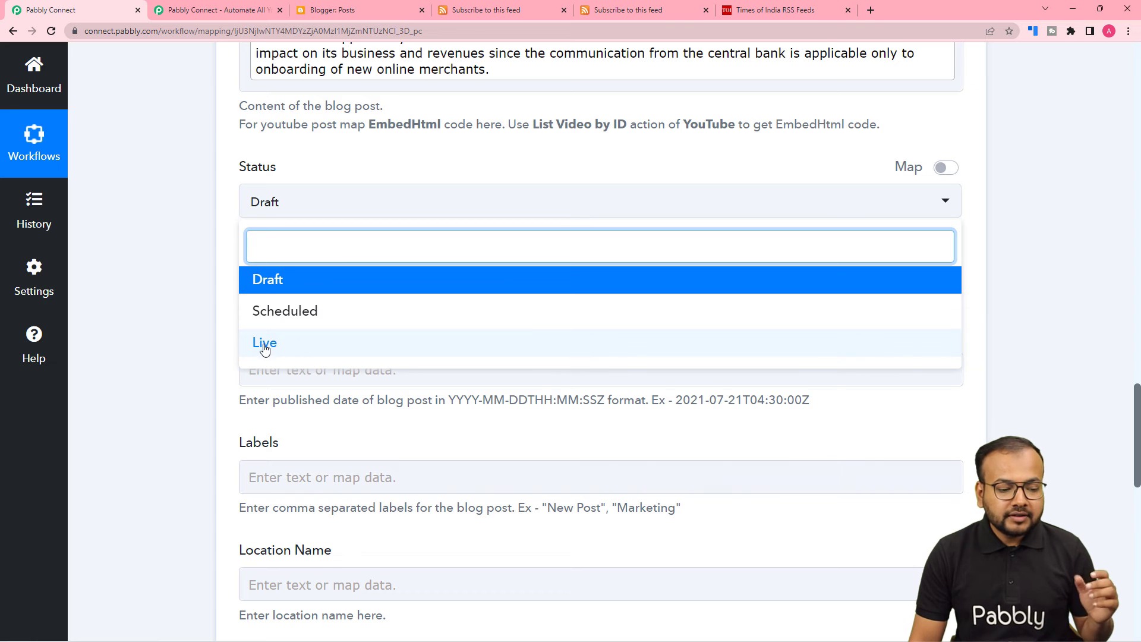
Step: Choose Draft as the blog post's status and look through the remaining optional fields
{"action": "left_click", "coordinate": [274, 290]}
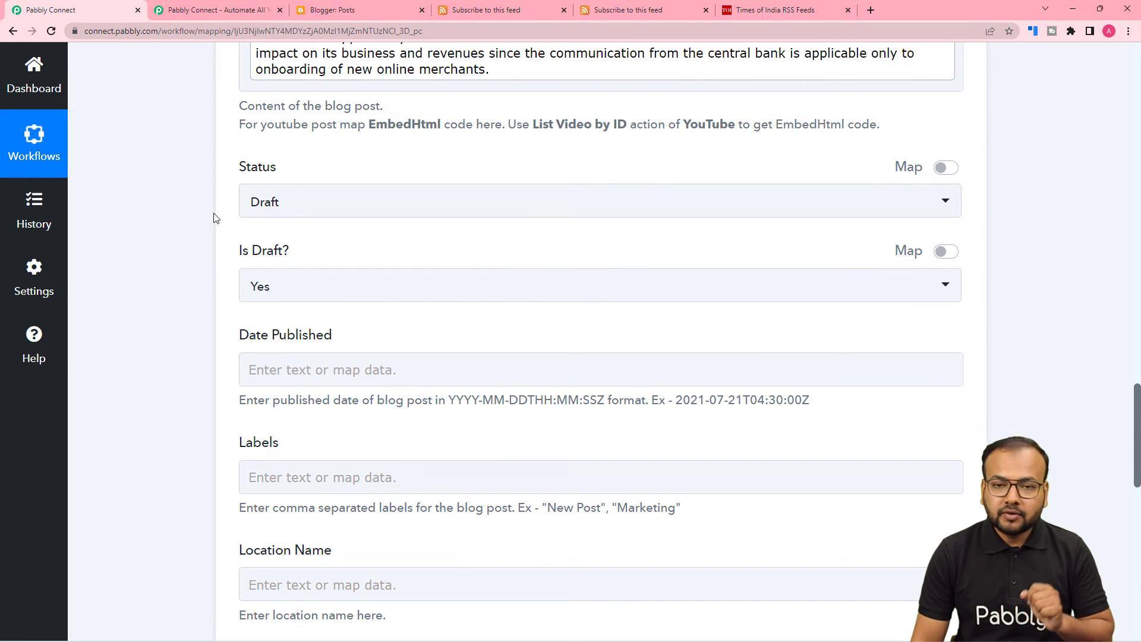
{"action": "scroll", "coordinate": [215, 219], "scroll_direction": "down", "scroll_amount": 2}
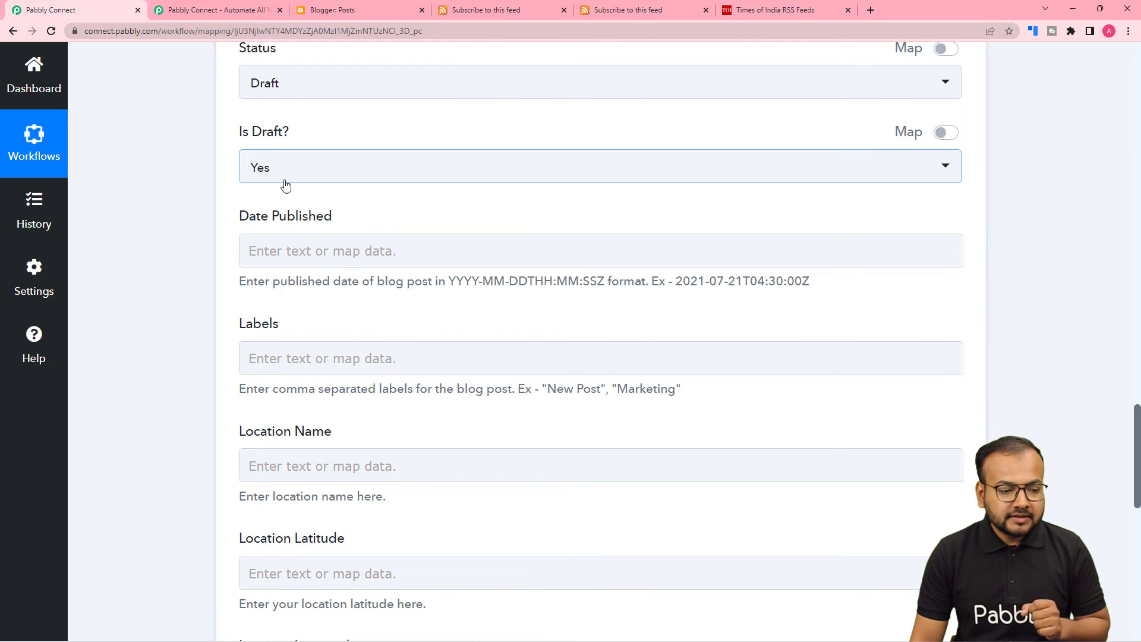
{"action": "scroll", "coordinate": [237, 212], "scroll_direction": "down", "scroll_amount": 2}
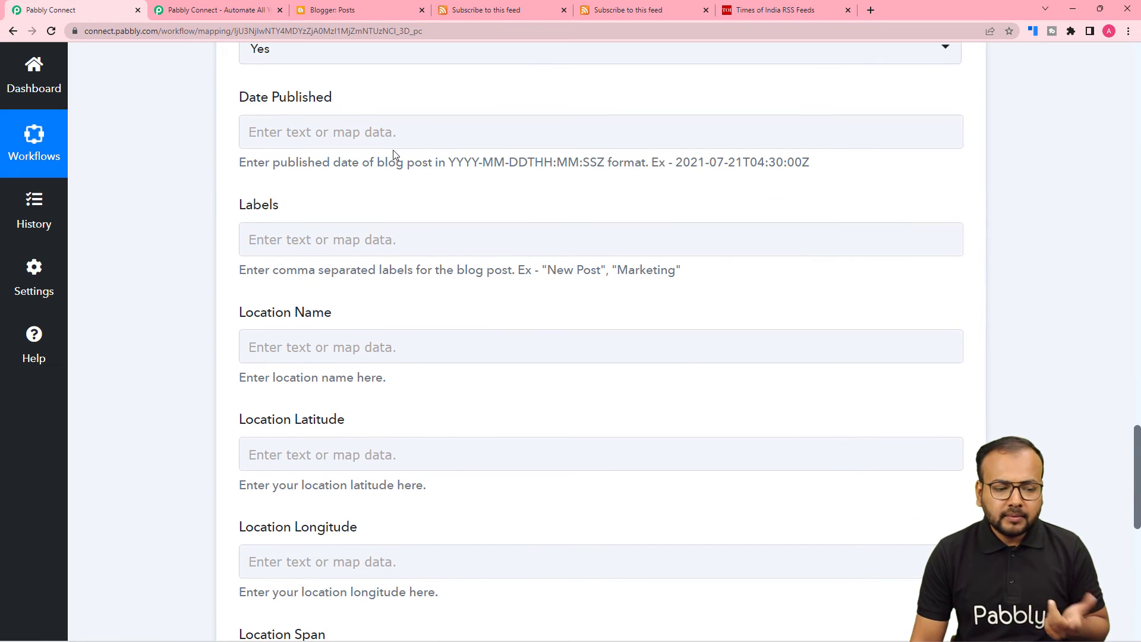
{"action": "scroll", "coordinate": [297, 205], "scroll_direction": "down", "scroll_amount": 1}
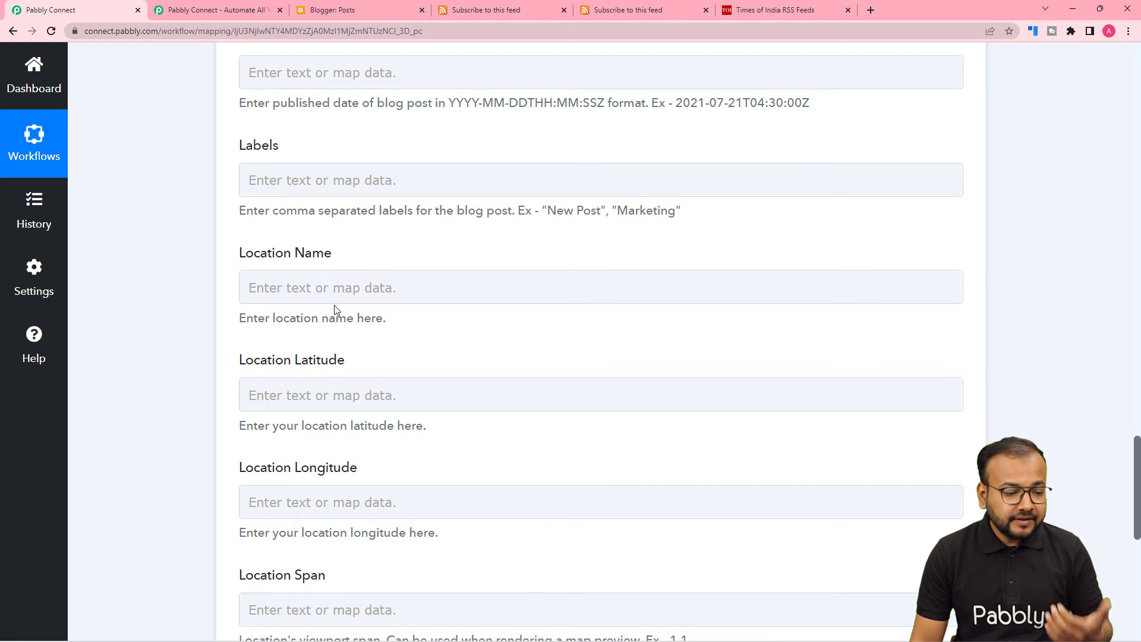
Step: Check the existing draft posts in Blogger, then save the Pabbly Connect action with a test request and review its response
{"action": "scroll", "coordinate": [340, 296], "scroll_direction": "down", "scroll_amount": 2}
{"action": "scroll", "coordinate": [342, 289], "scroll_direction": "down", "scroll_amount": 2}
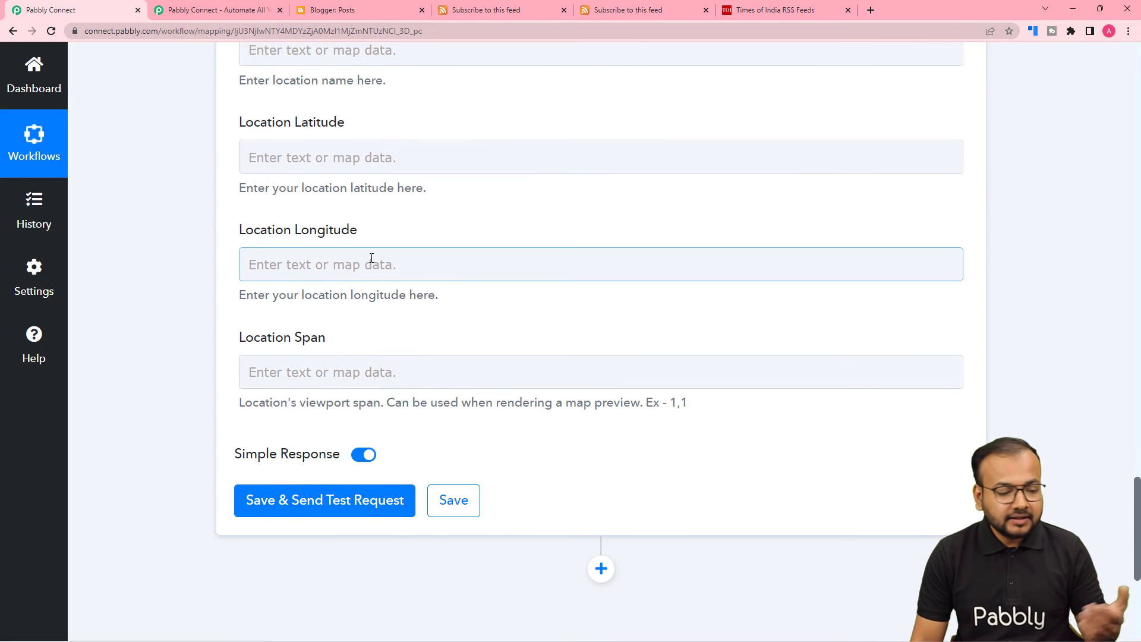
{"action": "scroll", "coordinate": [369, 257], "scroll_direction": "down", "scroll_amount": 2}
{"action": "scroll", "coordinate": [191, 240], "scroll_direction": "down", "scroll_amount": 1}
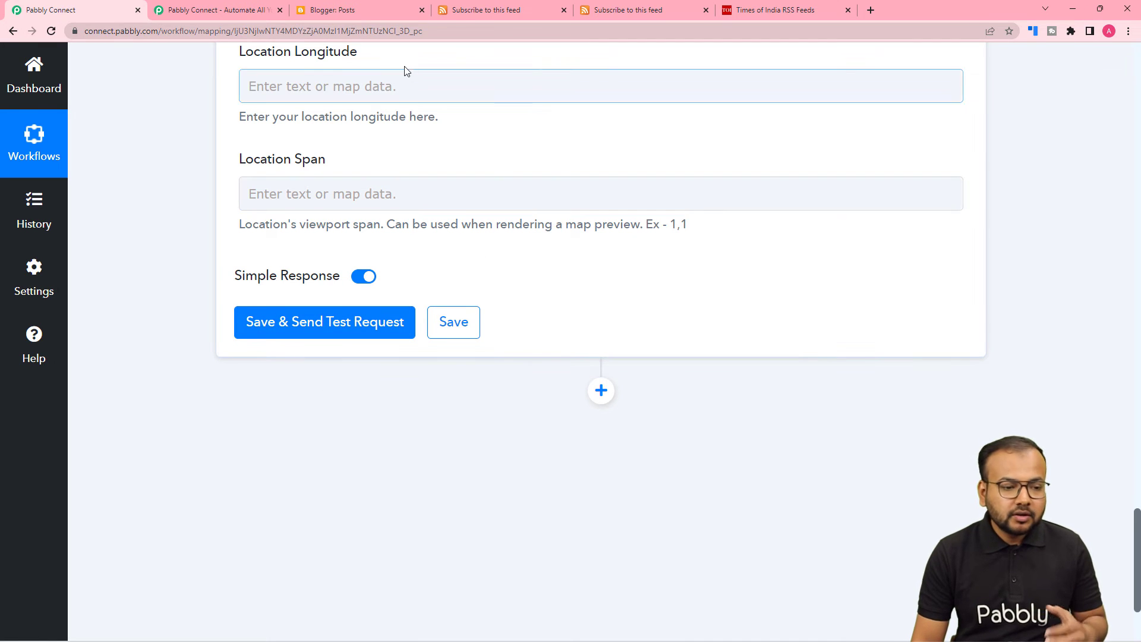
{"action": "left_click", "coordinate": [359, 11]}
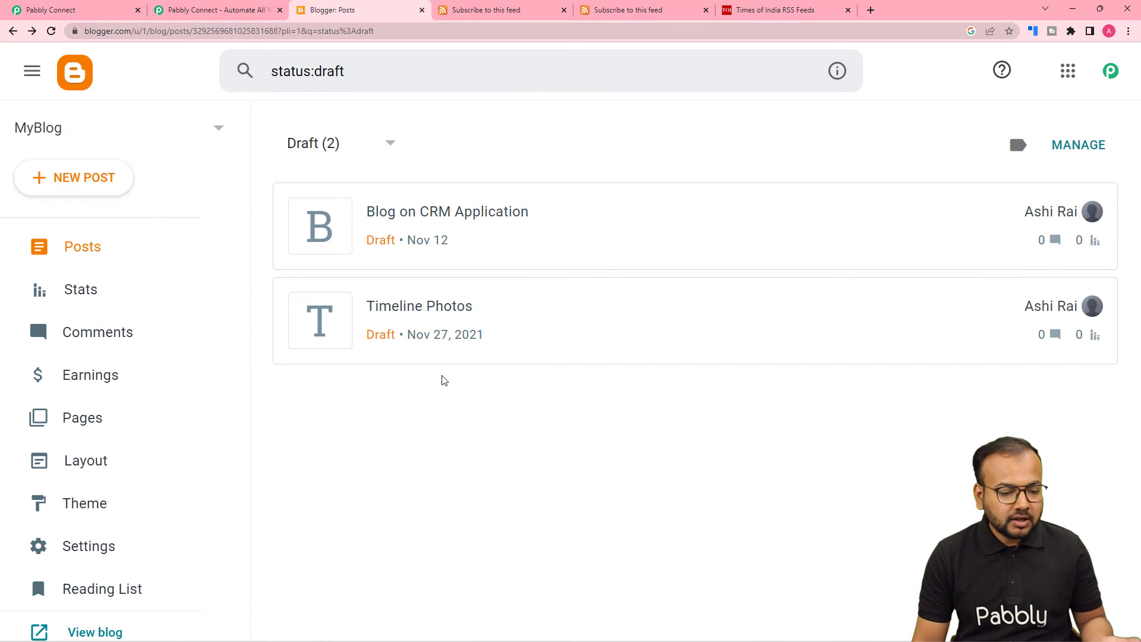
{"action": "left_click", "coordinate": [71, 10]}
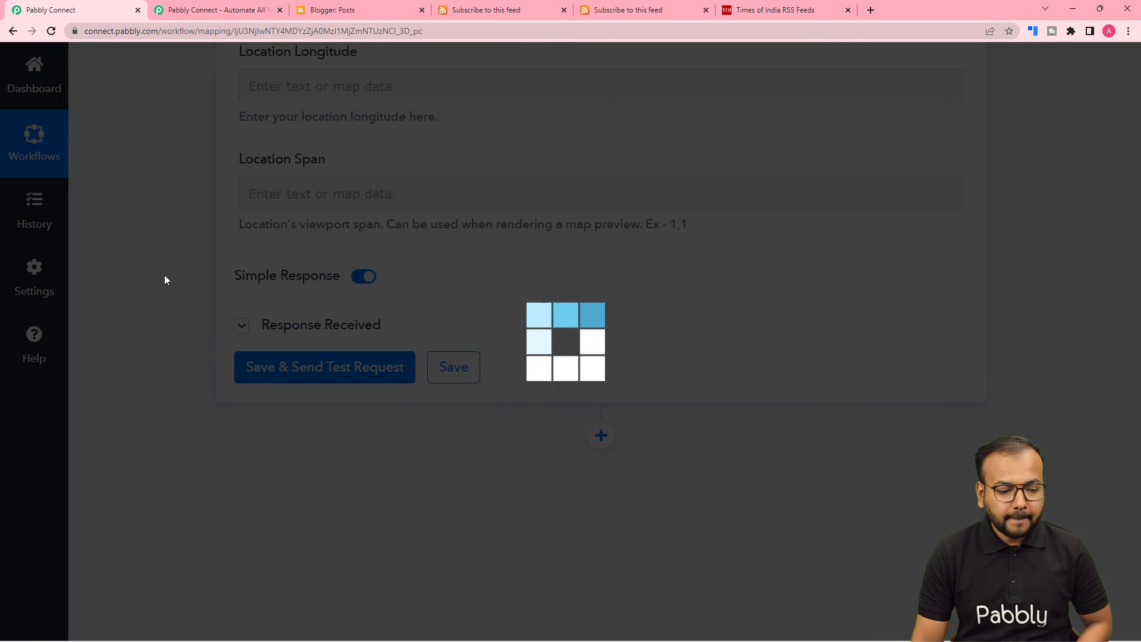
{"action": "scroll", "coordinate": [164, 280], "scroll_direction": "down", "scroll_amount": 5}
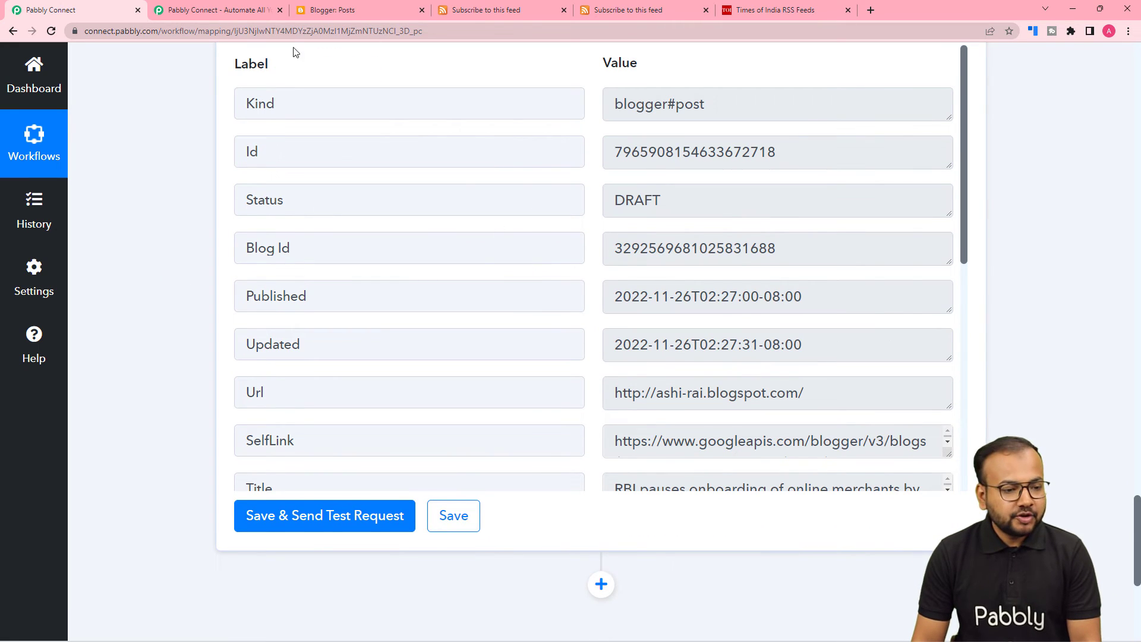
Step: Switch to Blogger, refresh the draft posts list and compare it with the Times of India Business feed preview
{"action": "left_click", "coordinate": [337, 11]}
{"action": "left_click", "coordinate": [51, 33]}
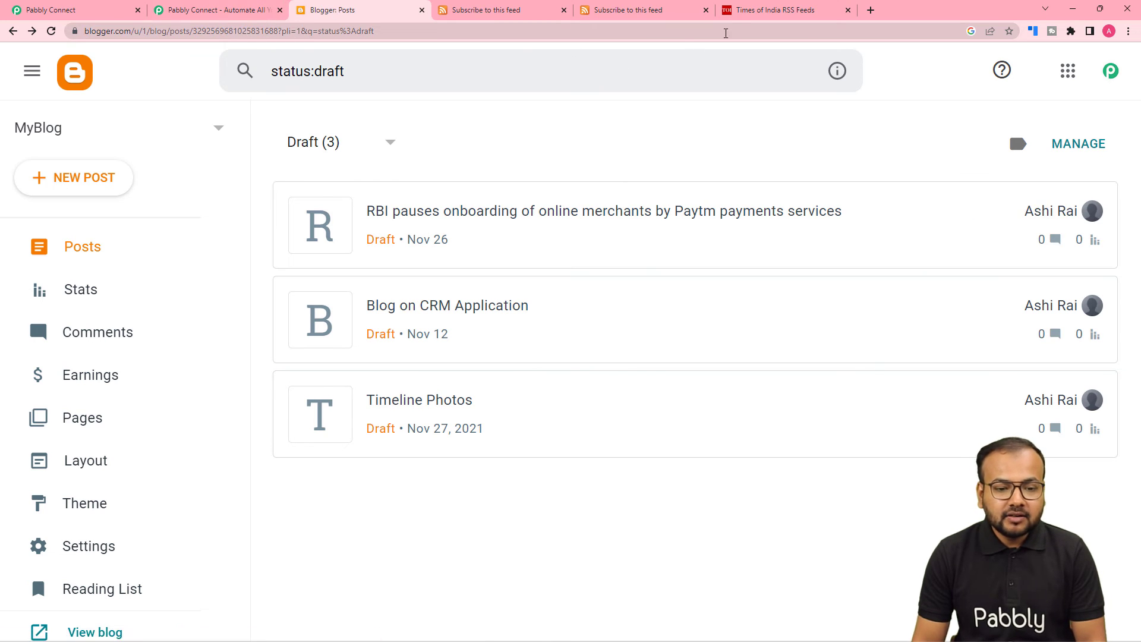
{"action": "left_click", "coordinate": [752, 17]}
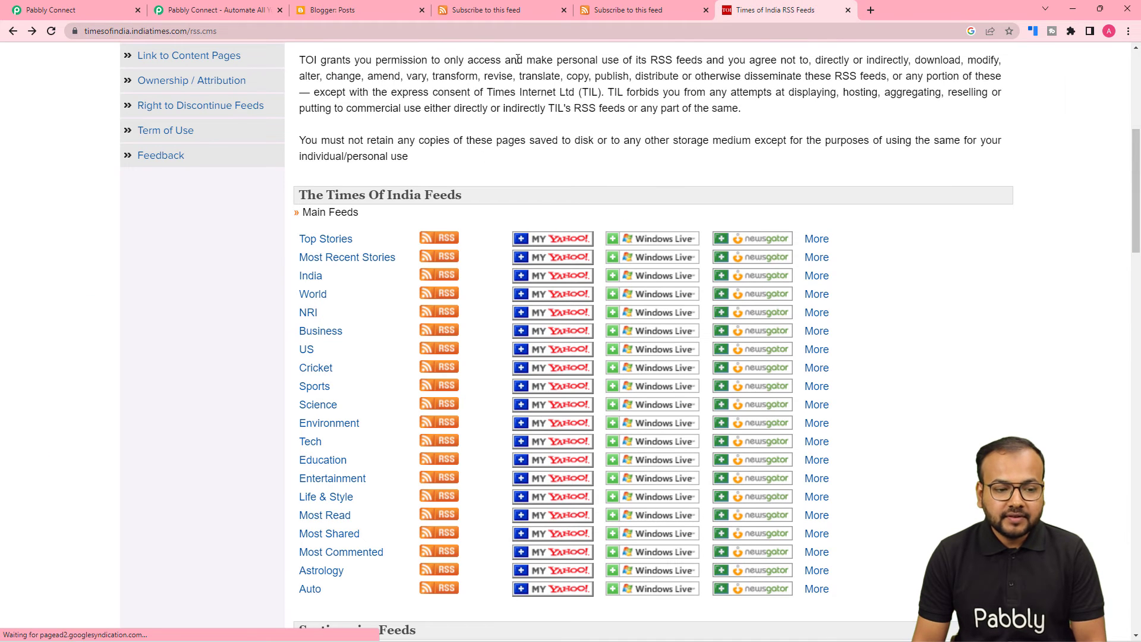
{"action": "left_click", "coordinate": [609, 8]}
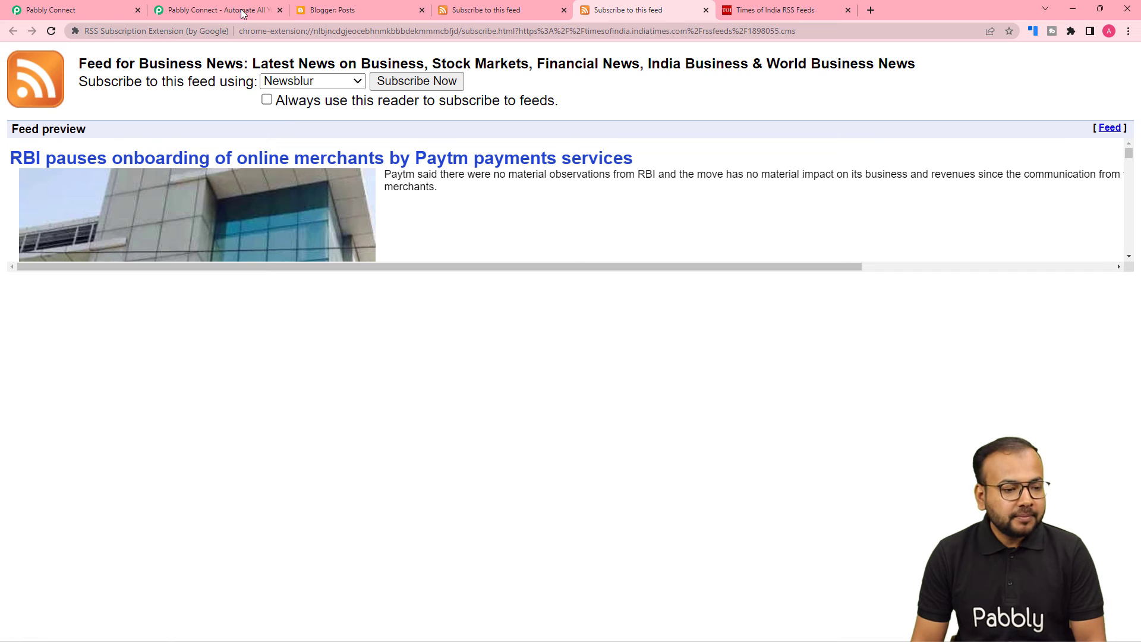
{"action": "left_click", "coordinate": [369, 13]}
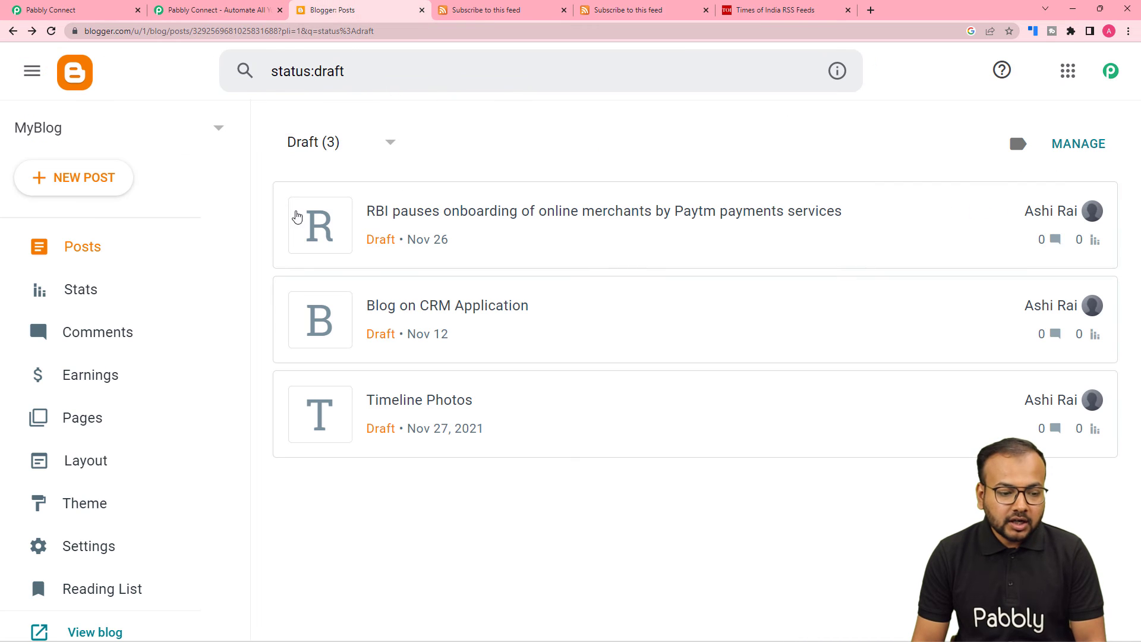
Step: Return to Pabbly Connect, review the mapped fields of the Google Blogger action and collapse that action step
{"action": "left_click", "coordinate": [103, 11]}
{"action": "scroll", "coordinate": [889, 295], "scroll_direction": "up", "scroll_amount": 15}
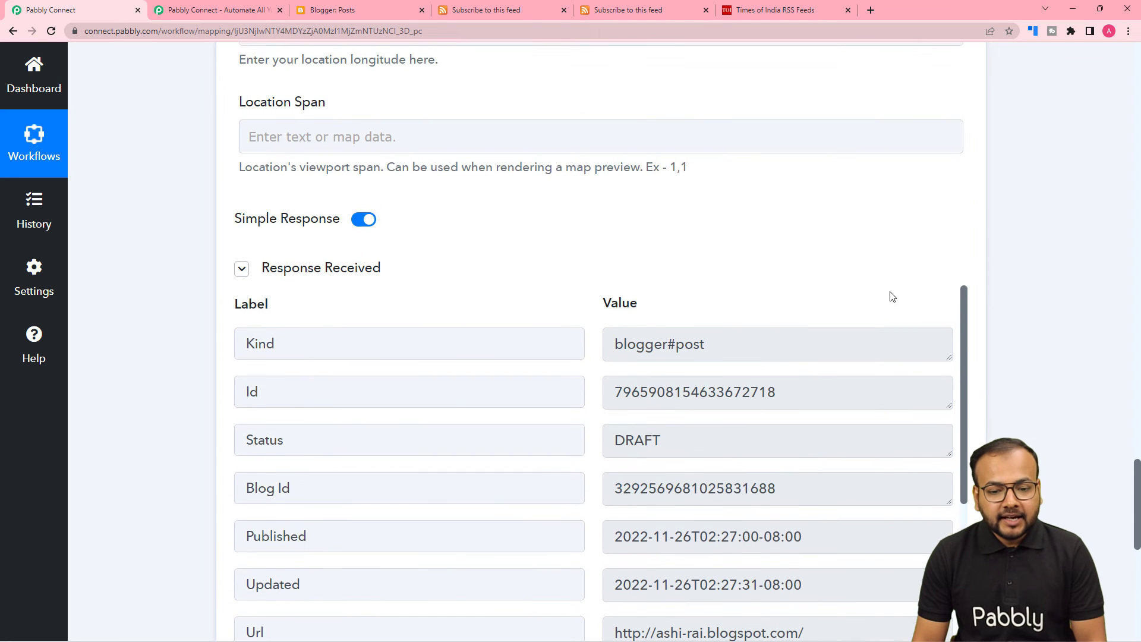
{"action": "scroll", "coordinate": [892, 296], "scroll_direction": "up", "scroll_amount": 4}
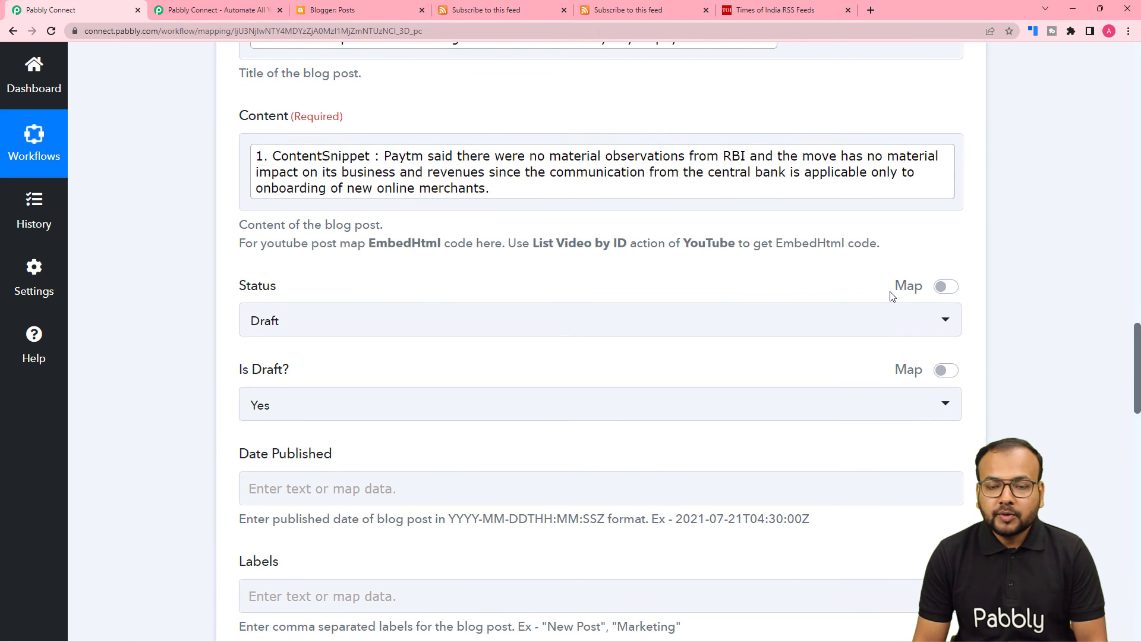
{"action": "scroll", "coordinate": [891, 295], "scroll_direction": "up", "scroll_amount": 5}
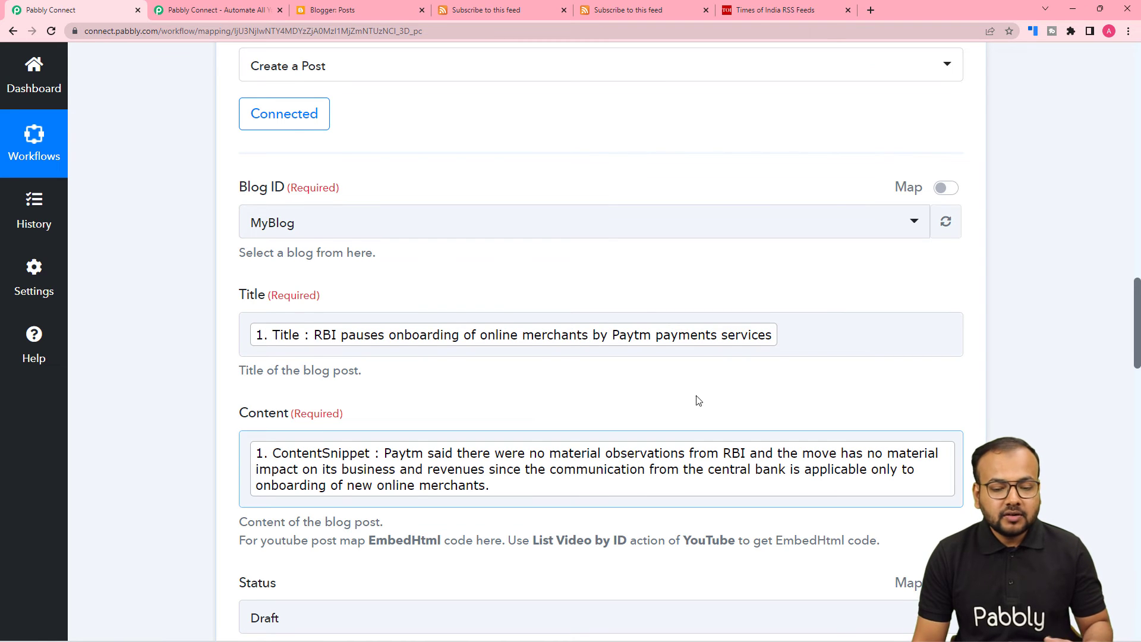
{"action": "scroll", "coordinate": [779, 367], "scroll_direction": "up", "scroll_amount": 4}
{"action": "left_click", "coordinate": [958, 122]}
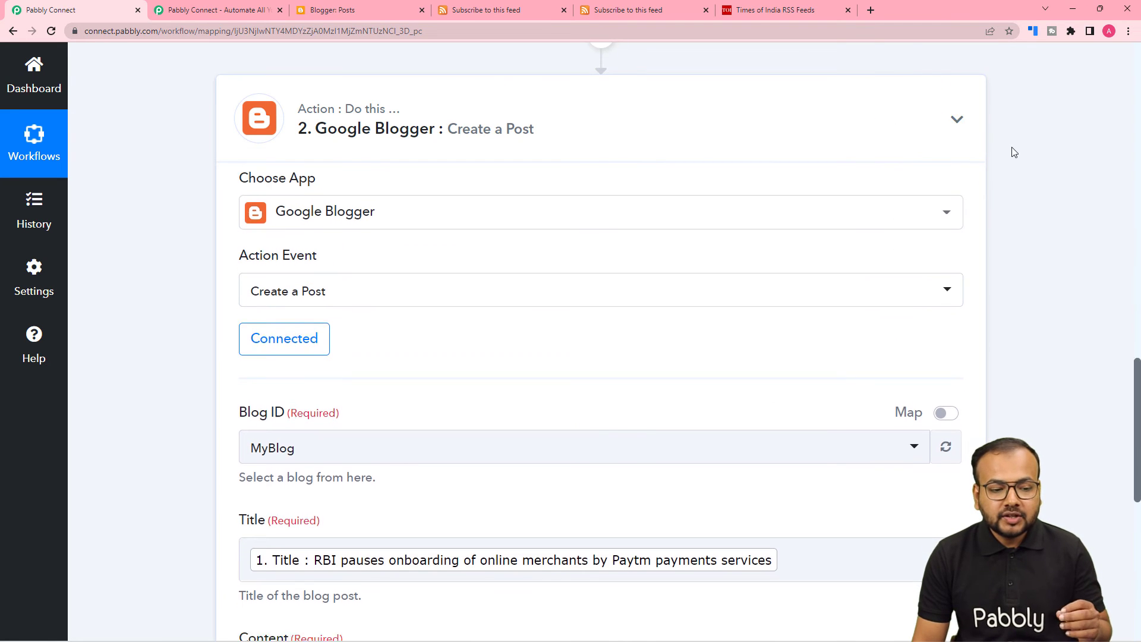
Step: Review the RSS by Pabbly trigger's settings and collapse the trigger to view the whole workflow
{"action": "scroll", "coordinate": [1044, 255], "scroll_direction": "up", "scroll_amount": 7}
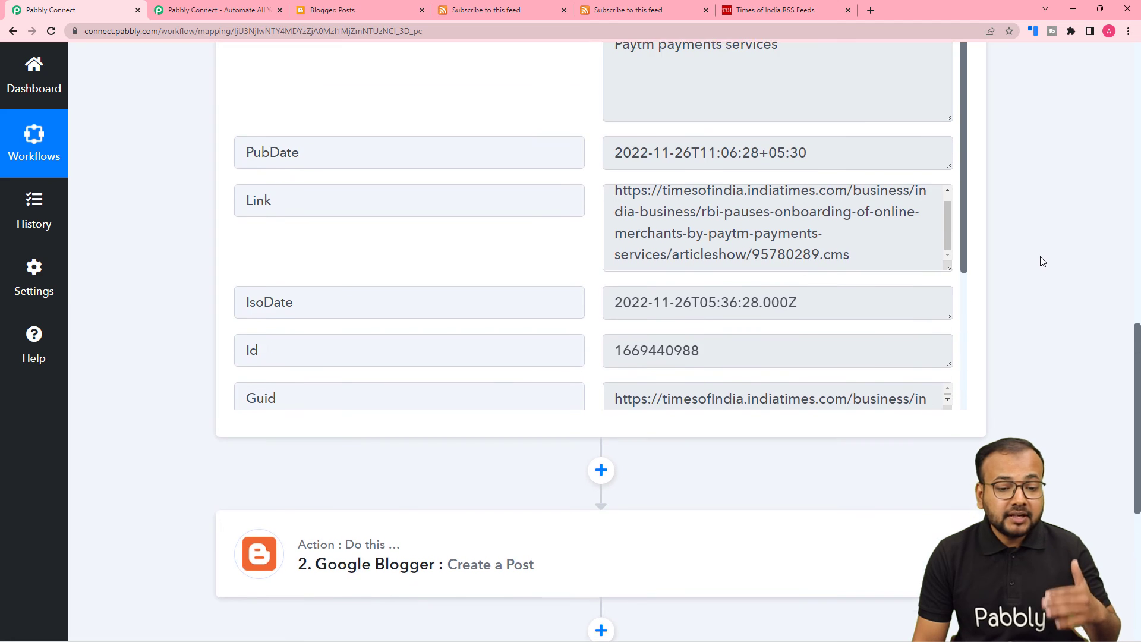
{"action": "scroll", "coordinate": [1044, 255], "scroll_direction": "up", "scroll_amount": 13}
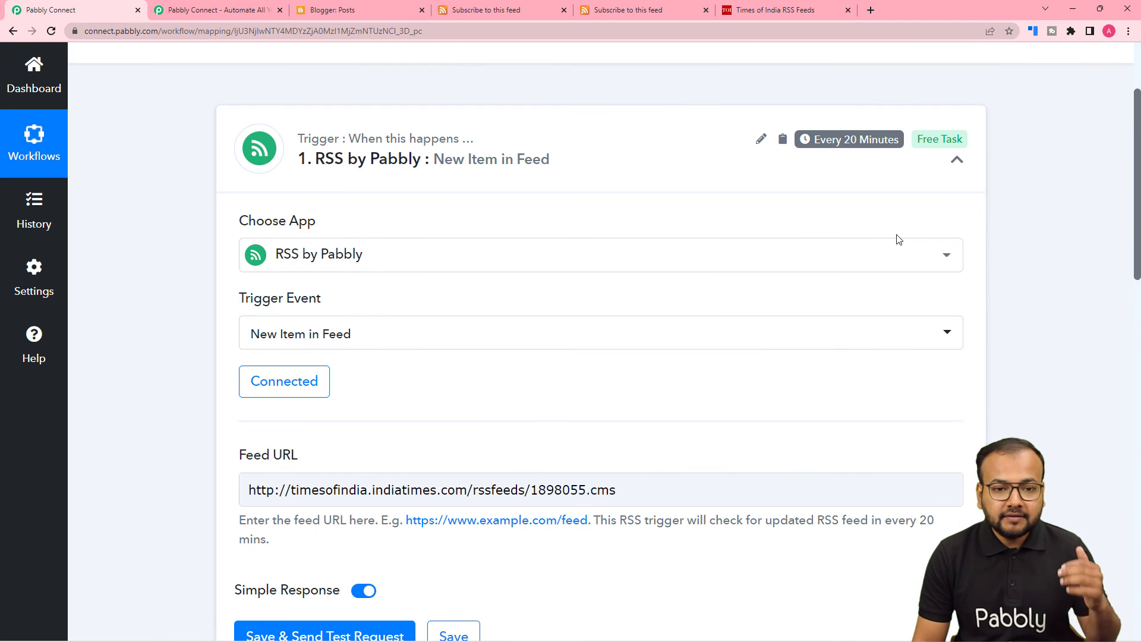
{"action": "left_click", "coordinate": [958, 162]}
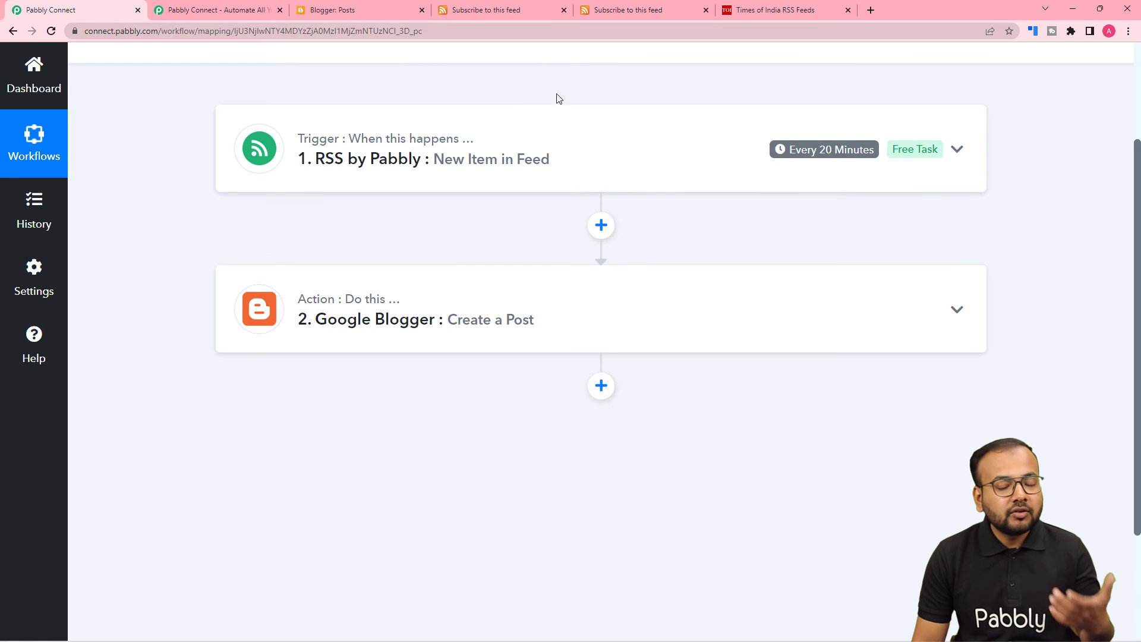
{"action": "scroll", "coordinate": [582, 209], "scroll_direction": "up", "scroll_amount": 3}
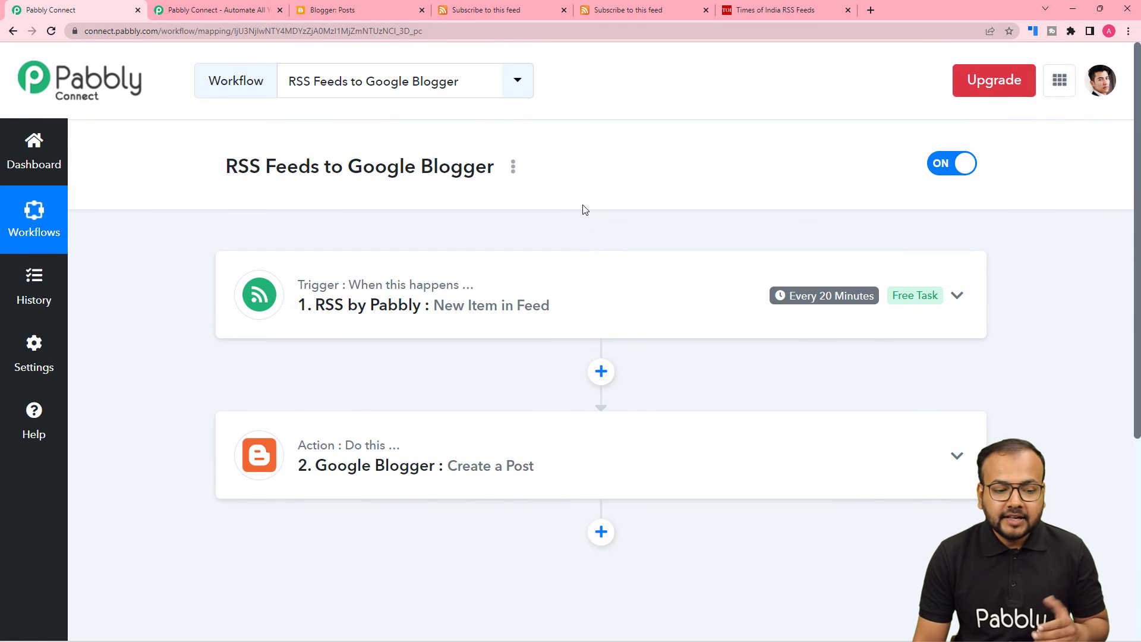